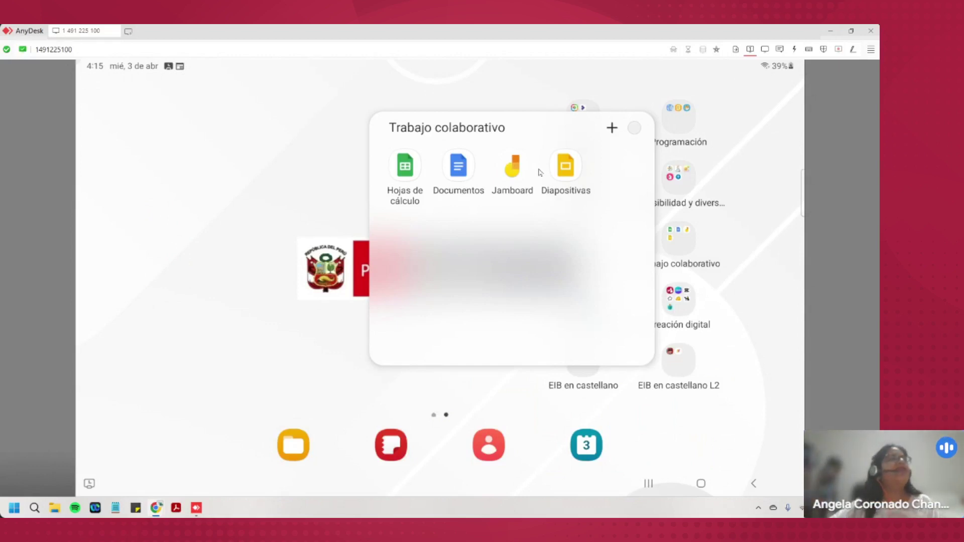
# Open the Diapositivas app on the remote tablet and look through the recently opened presentations.
pyautogui.click(566, 168)
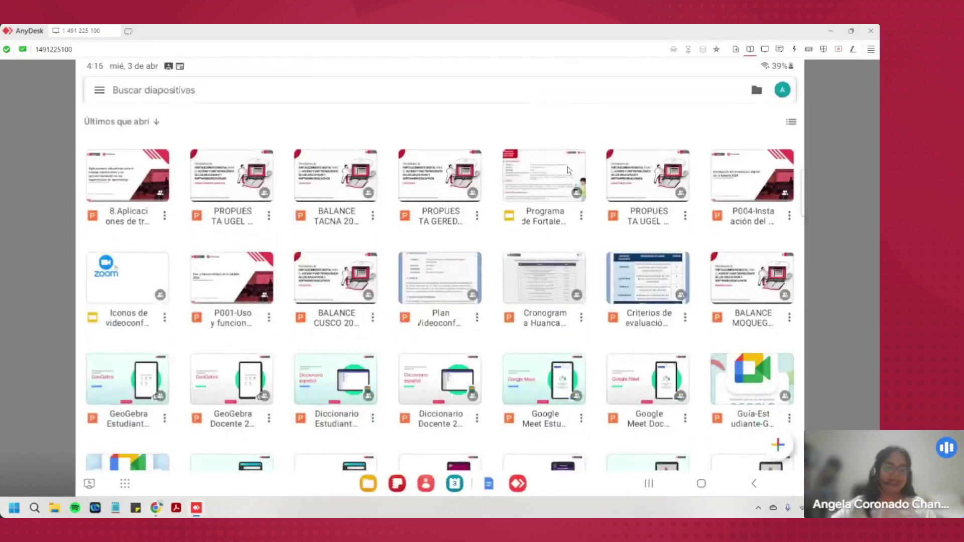
pyautogui.scroll(-10, 567, 169)
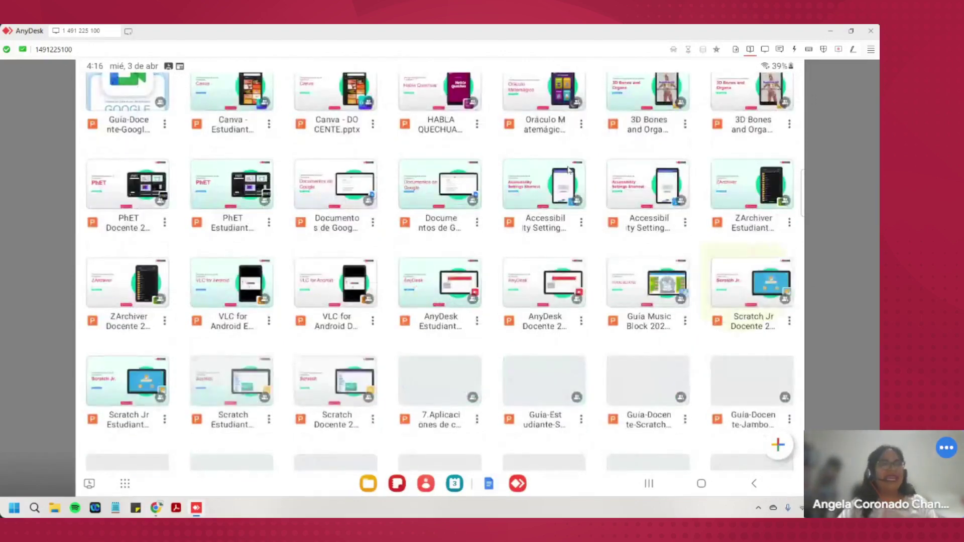
pyautogui.scroll(1, 568, 169)
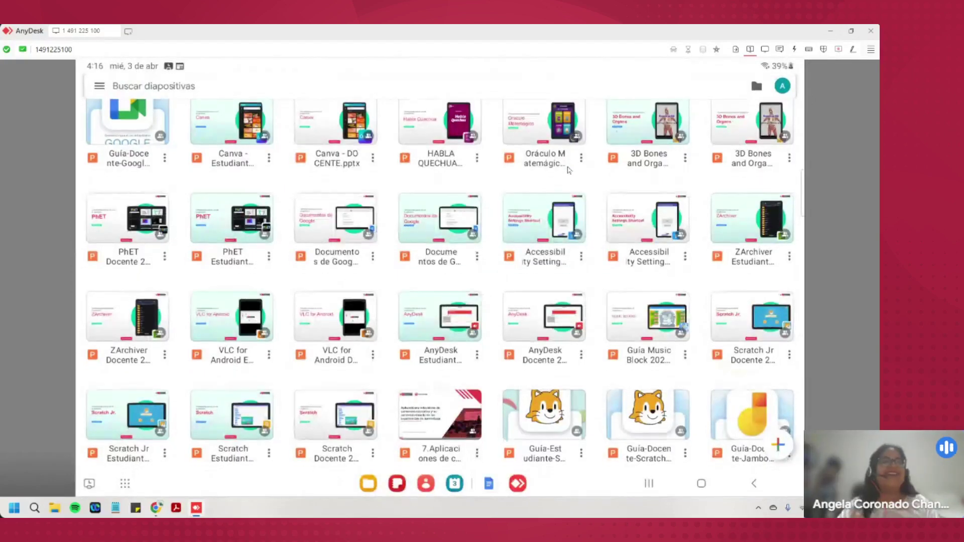
pyautogui.scroll(-1, 568, 170)
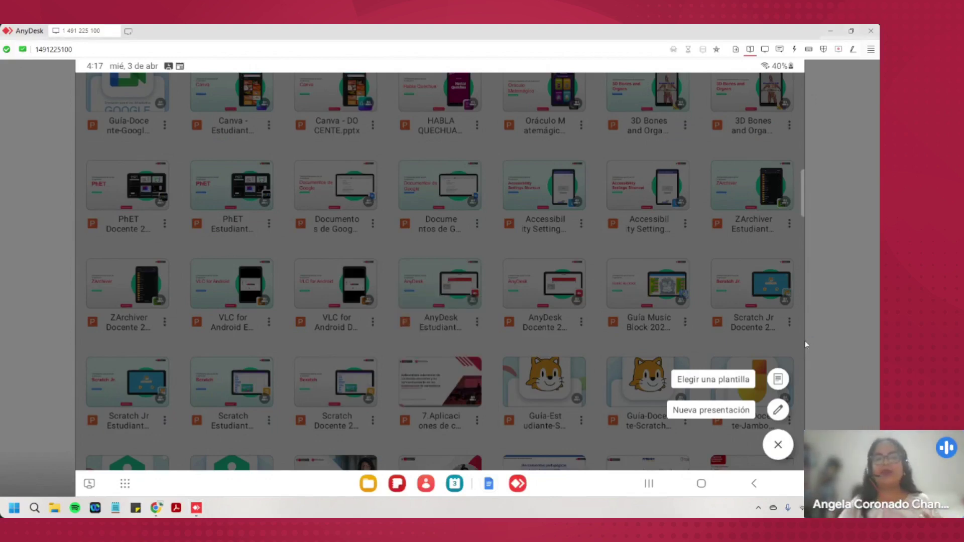
# Open the presentation template gallery and examine the Educación, Trabajo and Personal templates.
pyautogui.click(784, 383)
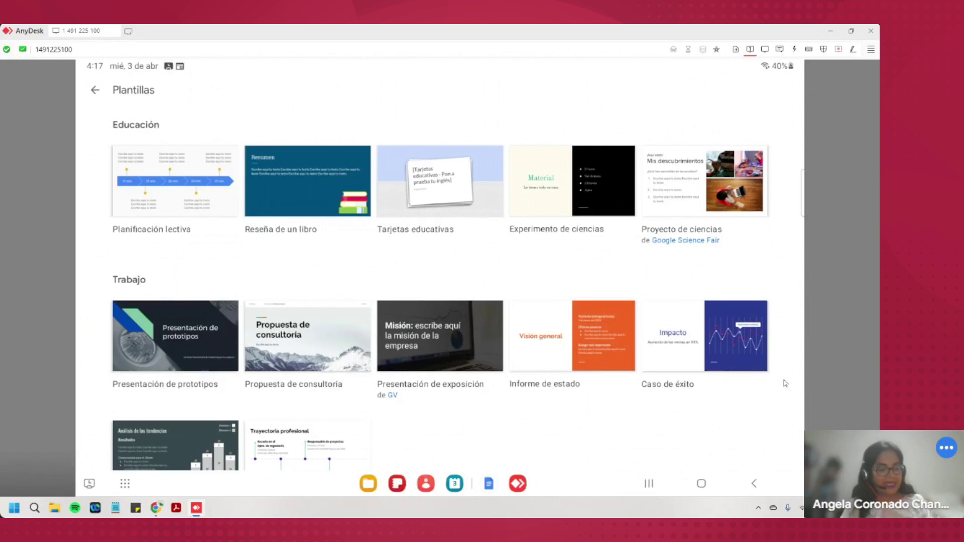
pyautogui.scroll(-1, 785, 383)
pyautogui.scroll(1, 785, 383)
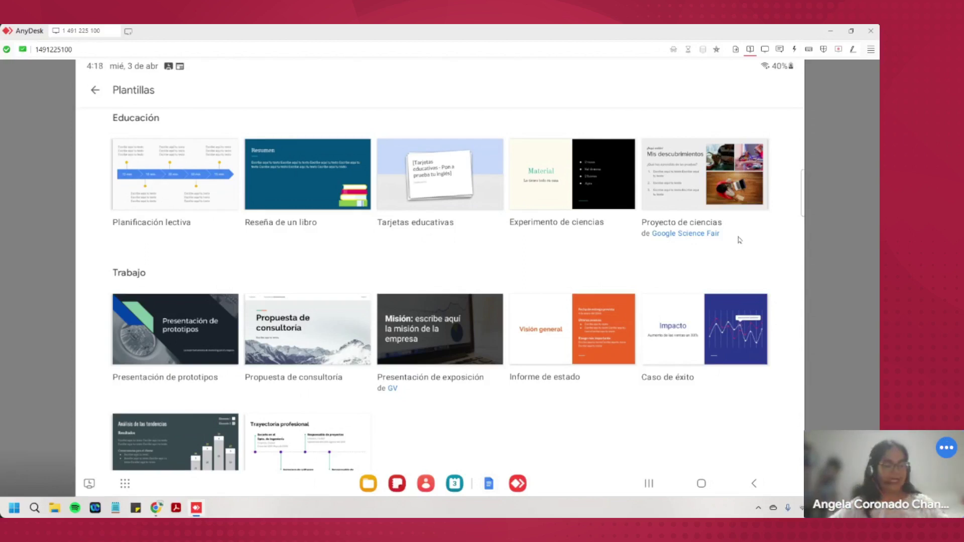
pyautogui.scroll(-4, 738, 240)
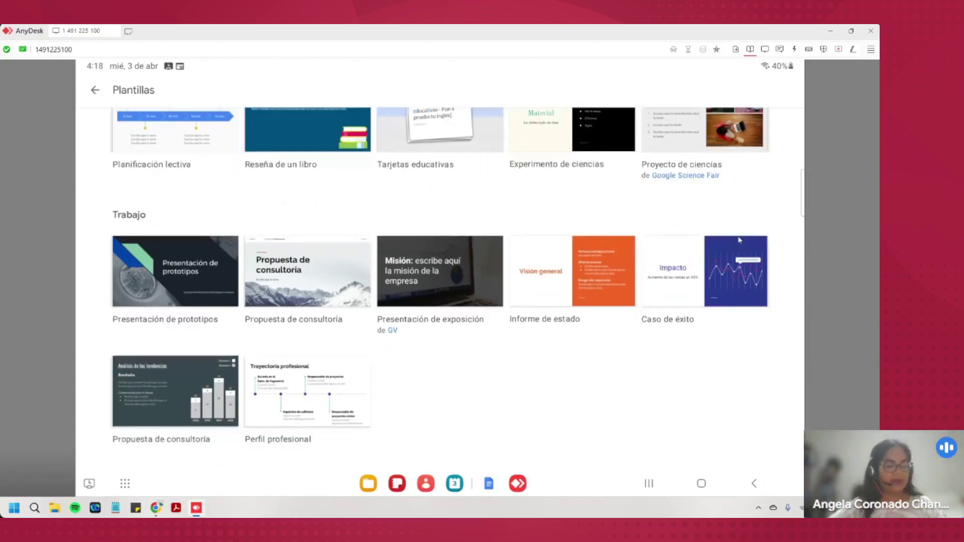
pyautogui.scroll(-2, 738, 240)
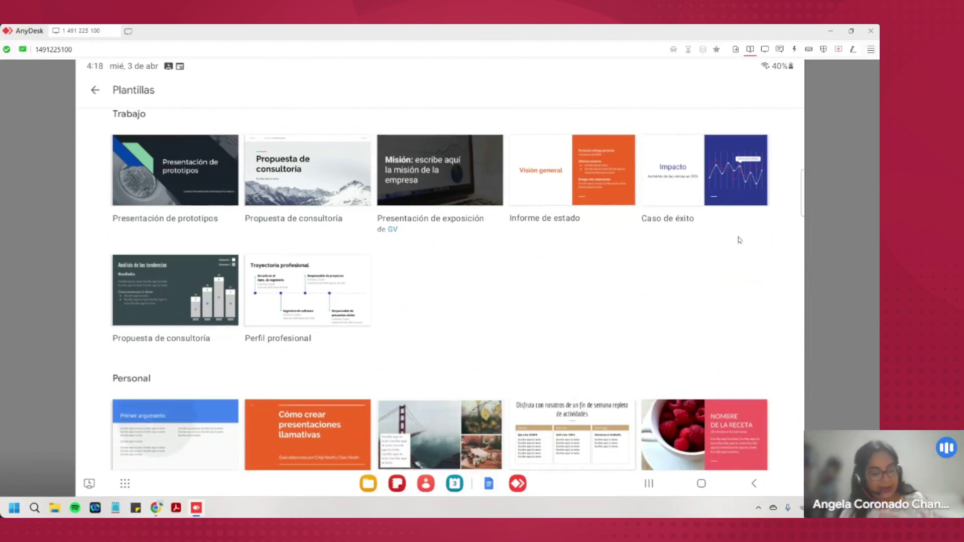
pyautogui.scroll(-3, 739, 240)
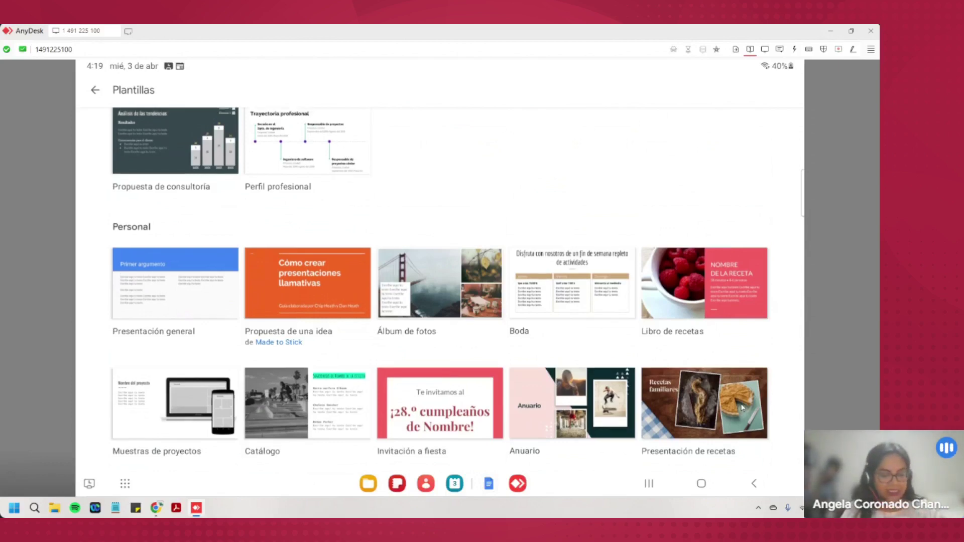
pyautogui.scroll(2, 743, 408)
pyautogui.scroll(5, 742, 408)
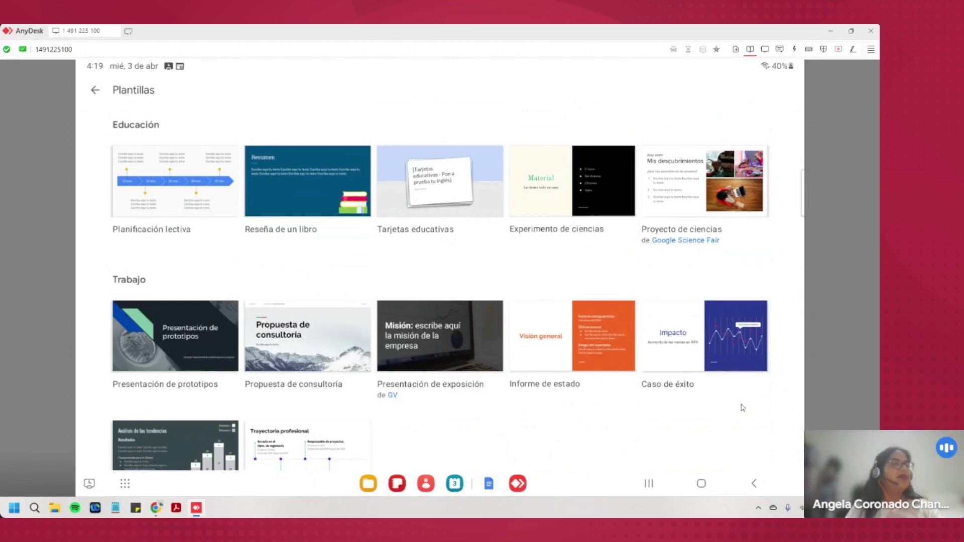
# Create a presentation from the Proyecto de ciencias template and decline using the tablet as a remote control.
pyautogui.click(742, 182)
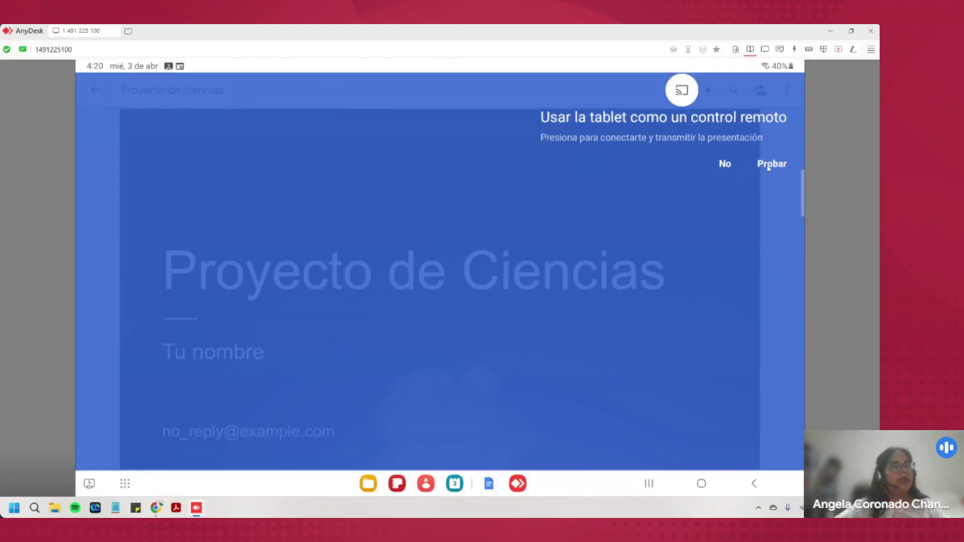
pyautogui.click(723, 165)
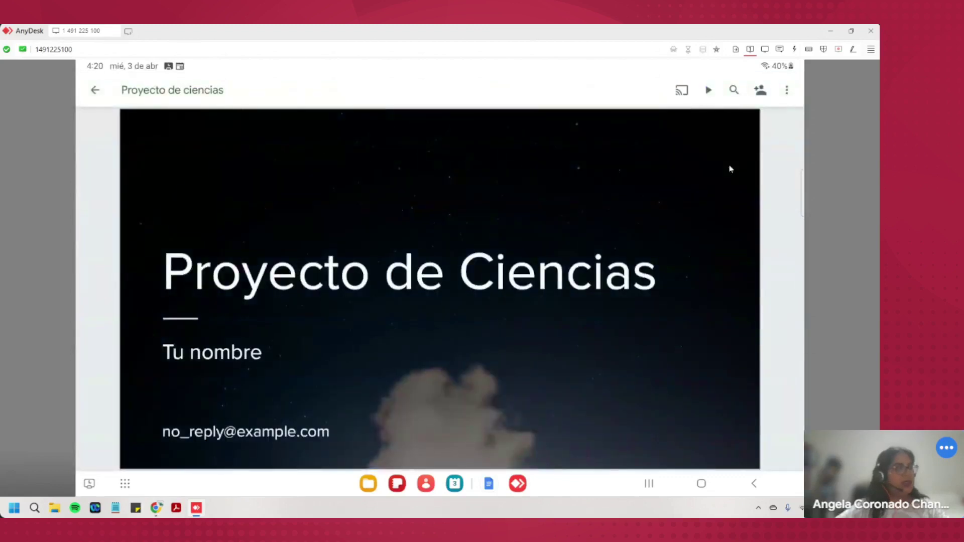
pyautogui.scroll(-3, 730, 170)
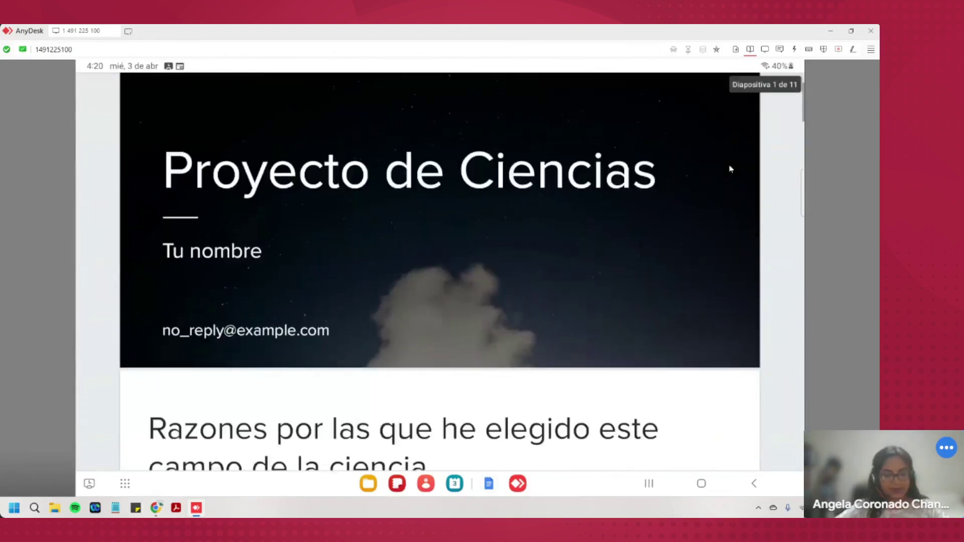
pyautogui.scroll(3, 730, 169)
# Select the cover slide of the Proyecto de ciencias presentation.
pyautogui.click(730, 169)
pyautogui.click(731, 170)
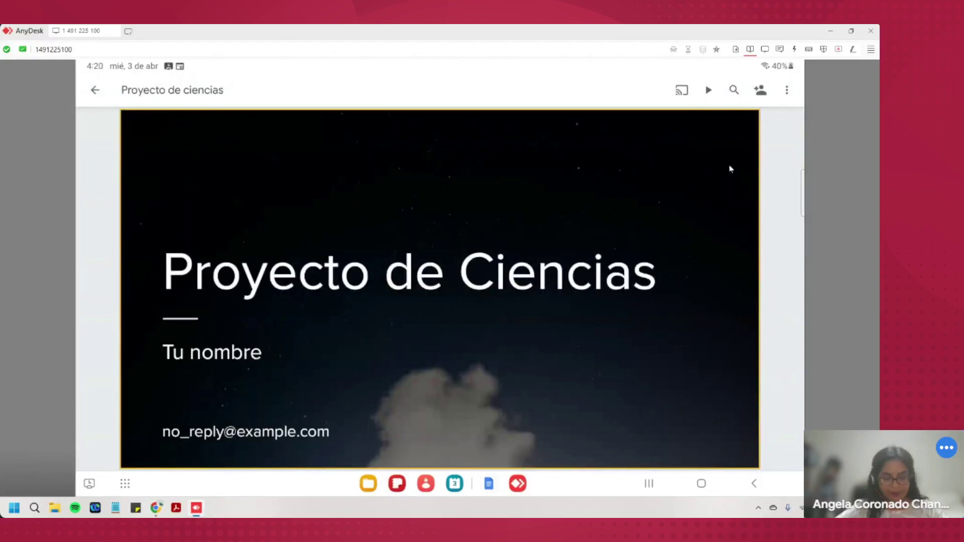
pyautogui.click(730, 169)
pyautogui.doubleClick(731, 170)
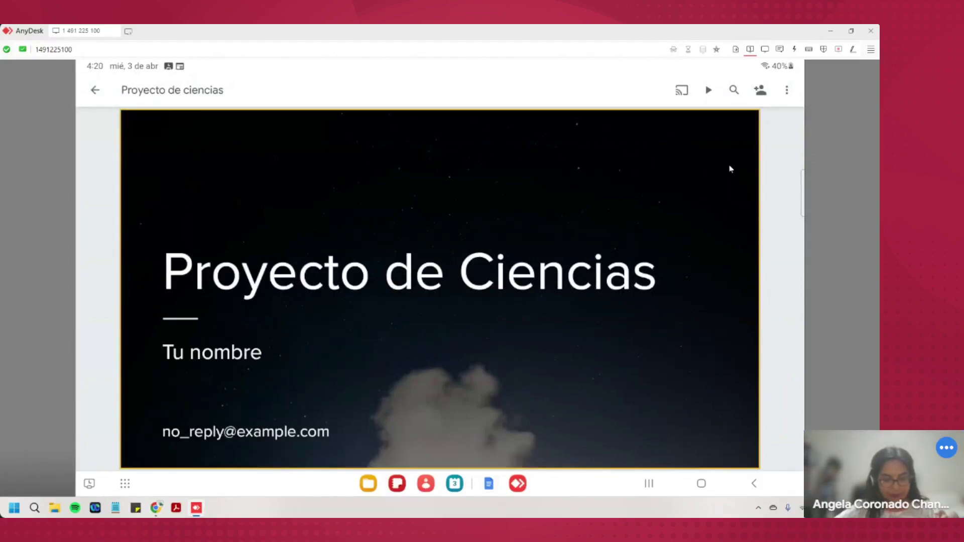
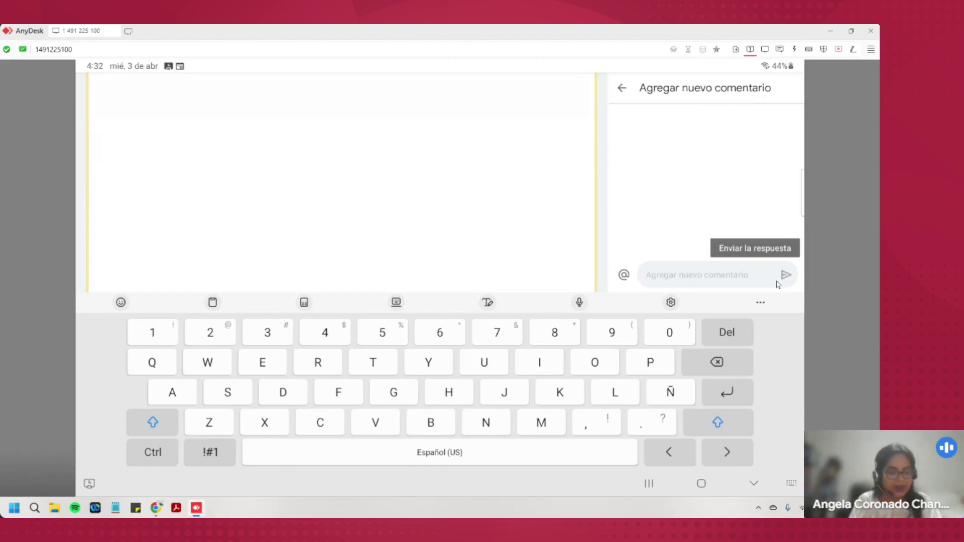
# Write "Muy bien /" in the new comment for the first slide.
pyautogui.write('Muy buen')
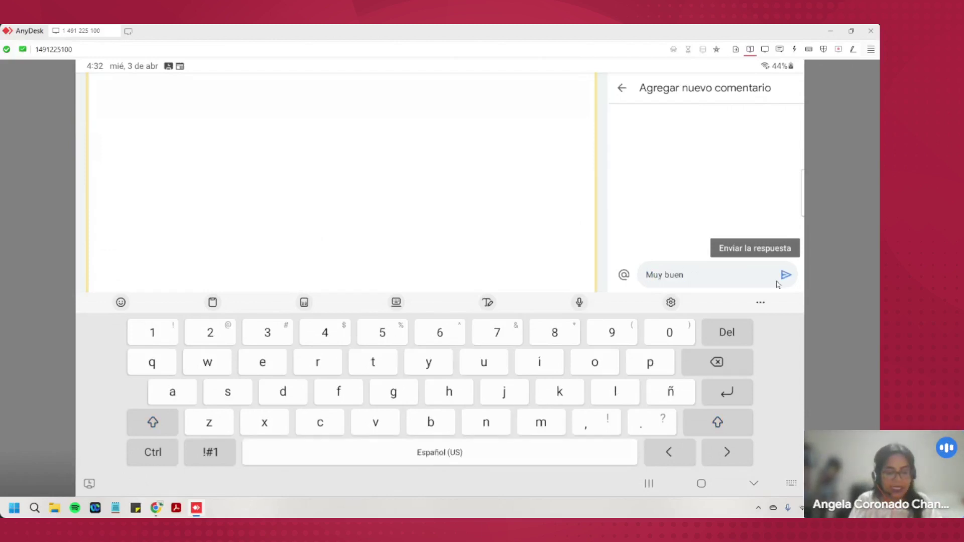
pyautogui.press('BackSpace')
pyautogui.press('BackSpace')
pyautogui.press('BackSpace')
pyautogui.press('BackSpace')
pyautogui.write('bien')
pyautogui.press('shift')
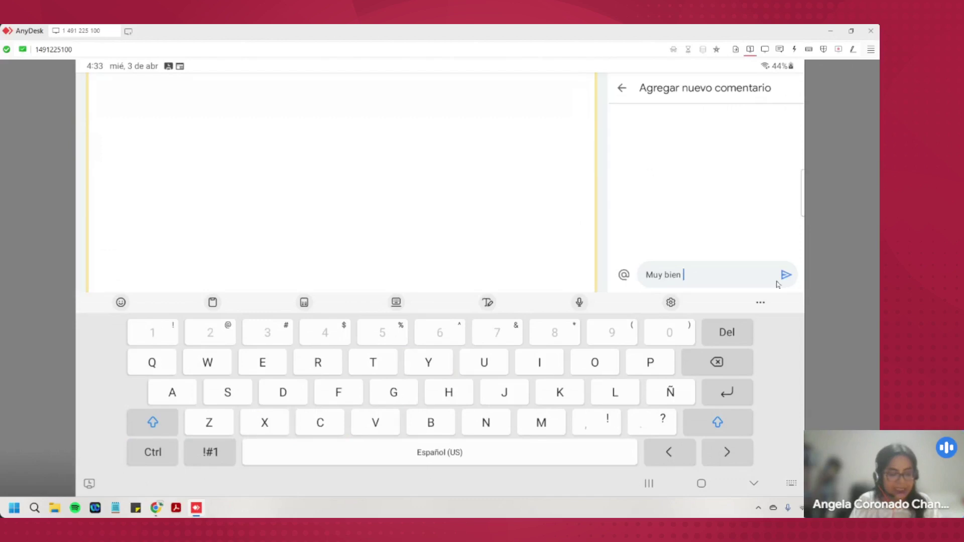
pyautogui.hotkey('shift', '1')
pyautogui.write('/')
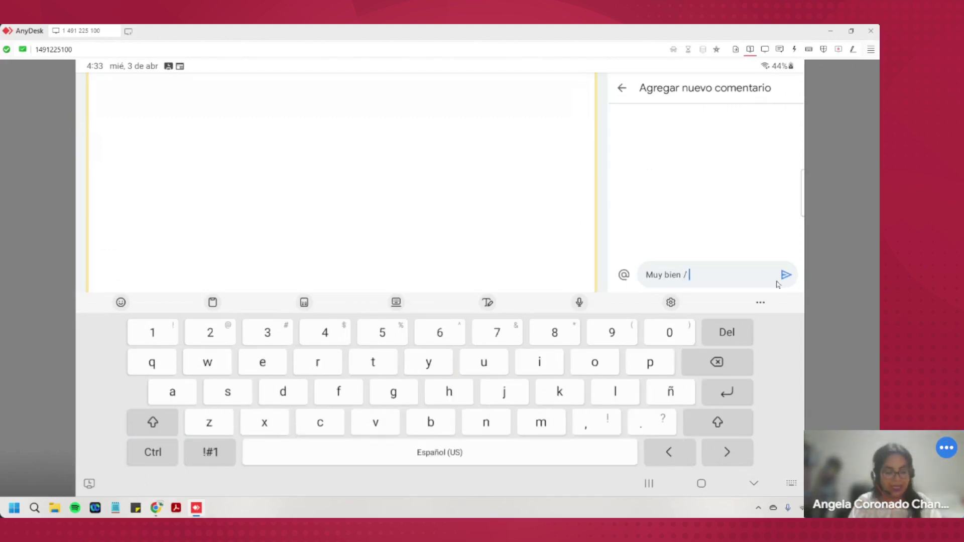
# Complete the first slide's comment with "Buena idea" and post it.
pyautogui.write(' Re')
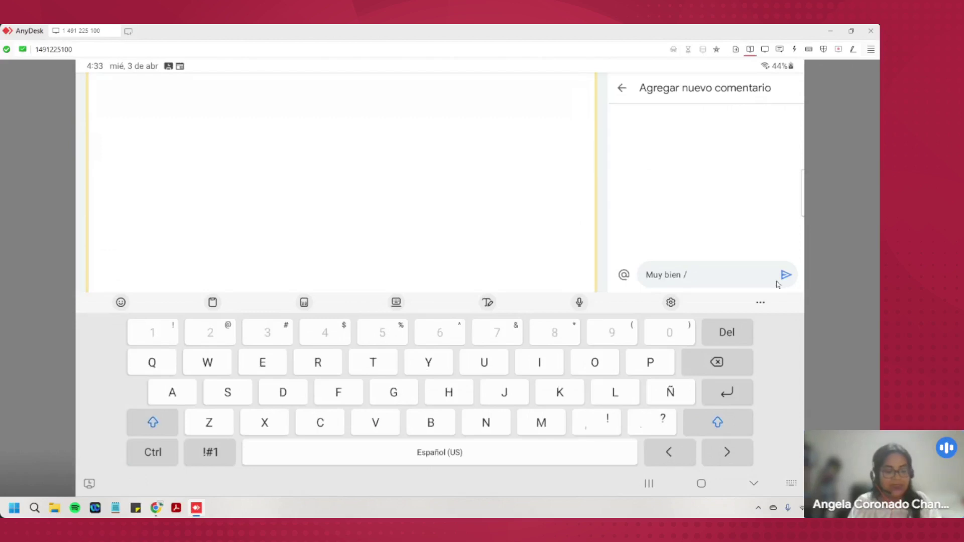
pyautogui.press('BackSpace')
pyautogui.press('BackSpace')
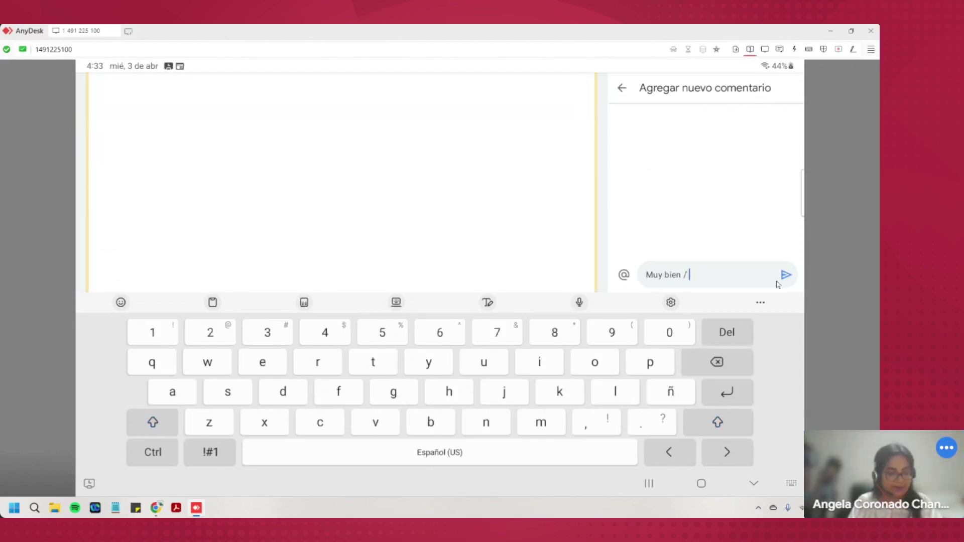
pyautogui.write('Buenz ide')
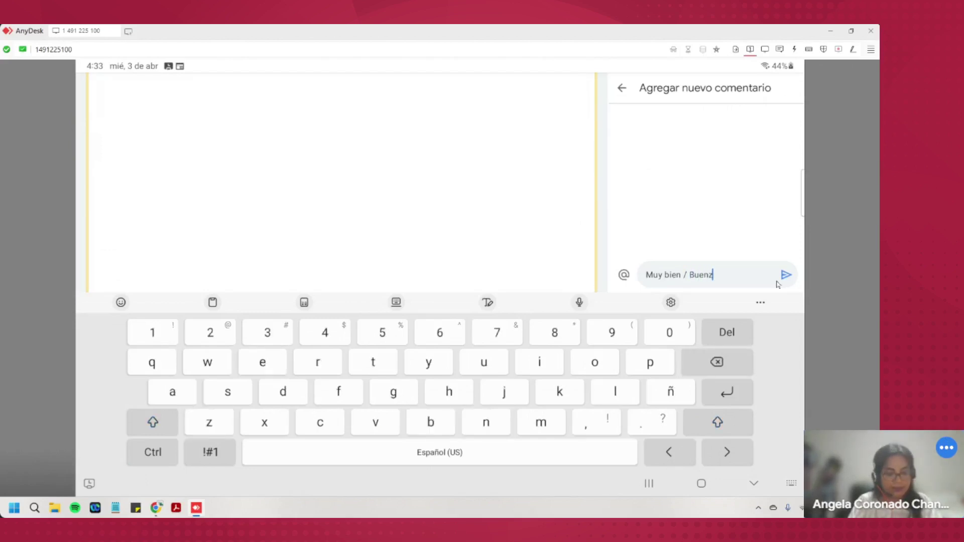
pyautogui.press('BackSpace')
pyautogui.press('BackSpace')
pyautogui.press('BackSpace')
pyautogui.press('BackSpace')
pyautogui.press('BackSpace')
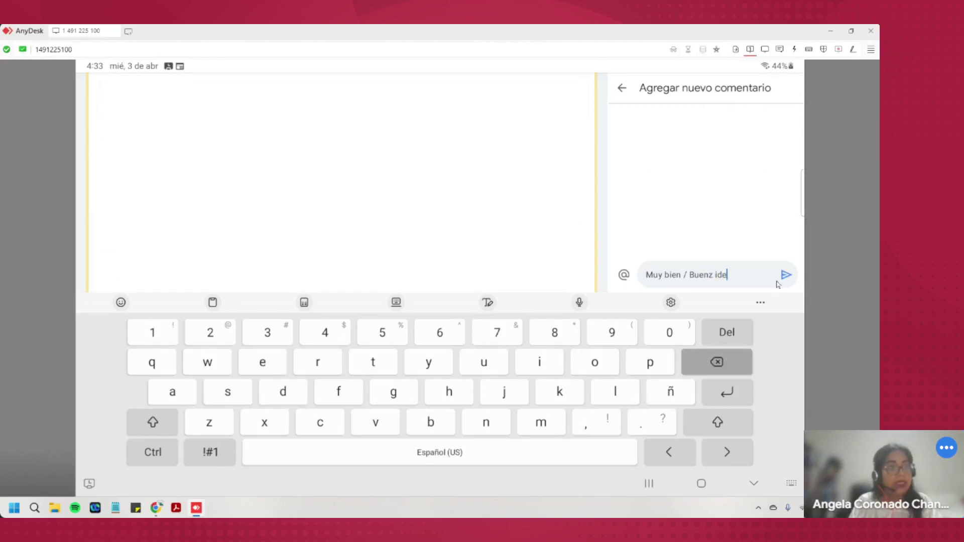
pyautogui.write('a ')
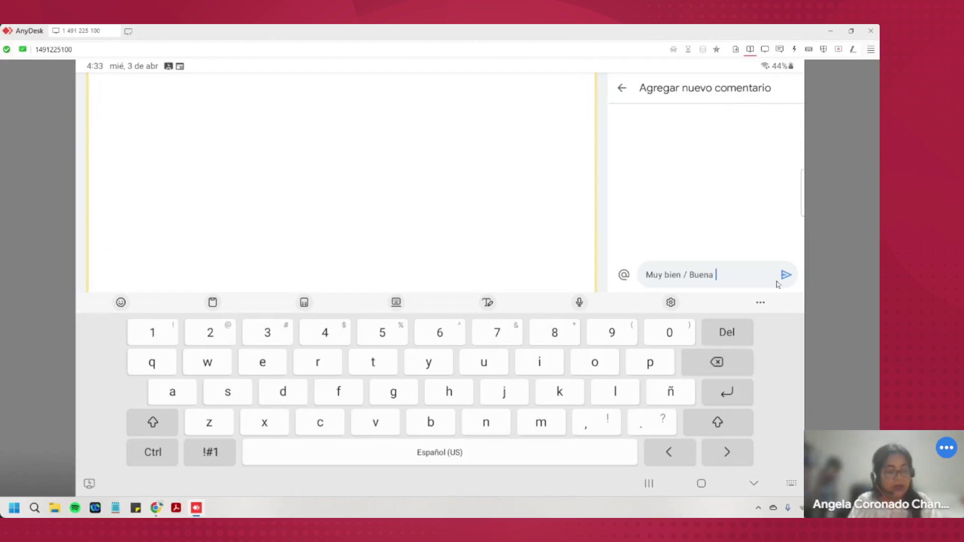
pyautogui.write('idea')
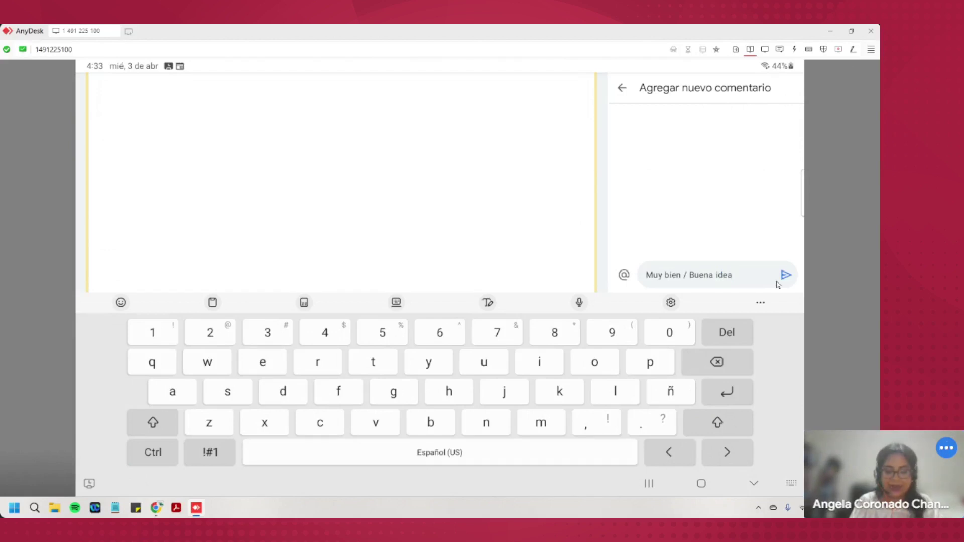
pyautogui.click(777, 283)
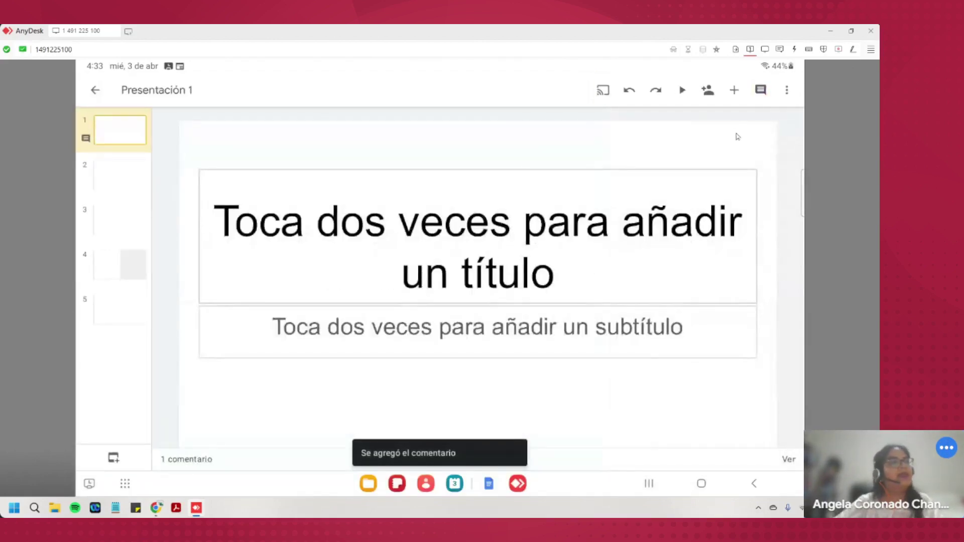
# View the comment attached to the first slide, check its edit, delete and share-link options, and close the comment view.
pyautogui.click(98, 140)
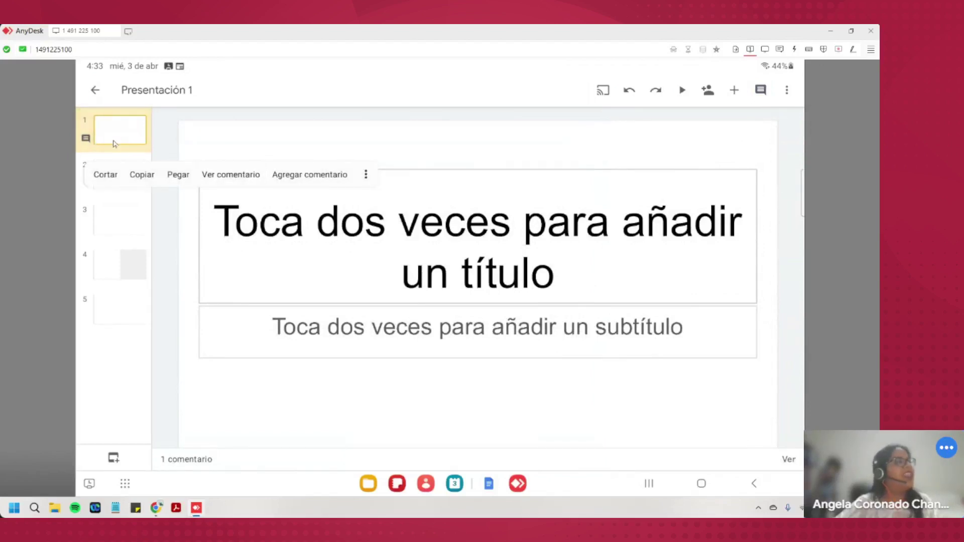
pyautogui.click(86, 138)
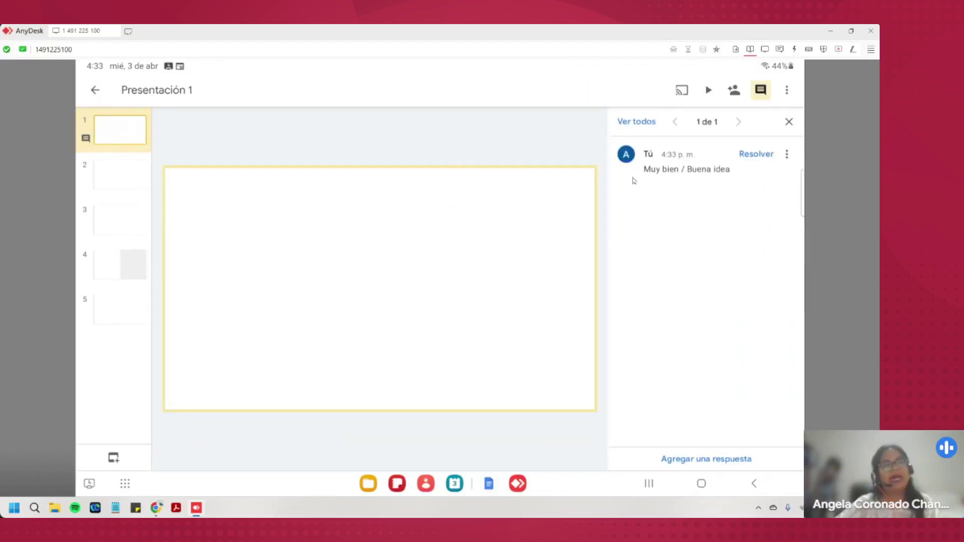
pyautogui.click(787, 155)
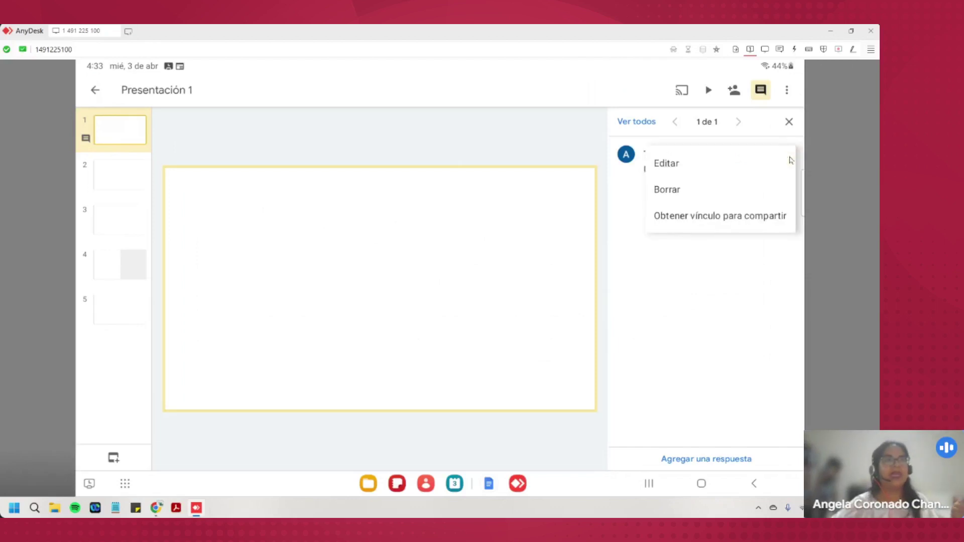
pyautogui.click(724, 322)
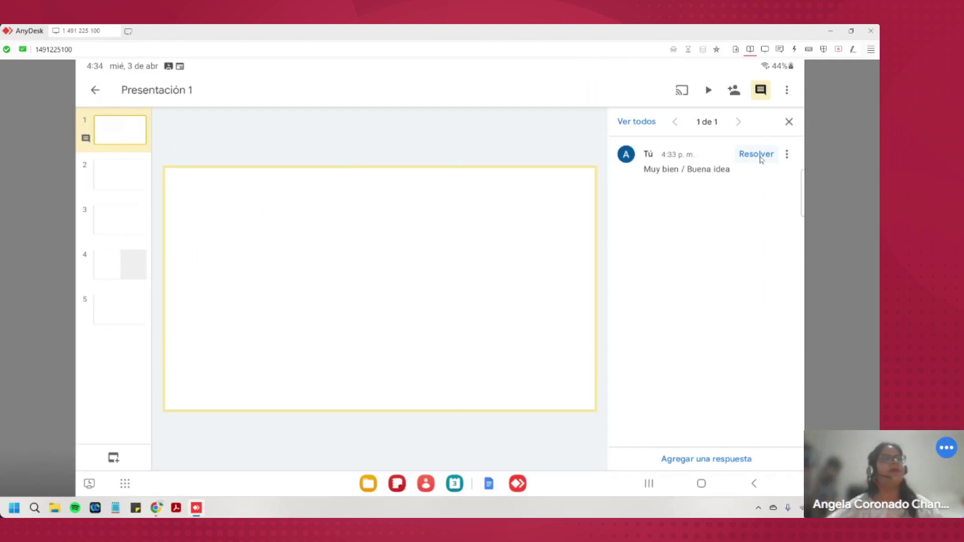
pyautogui.click(789, 122)
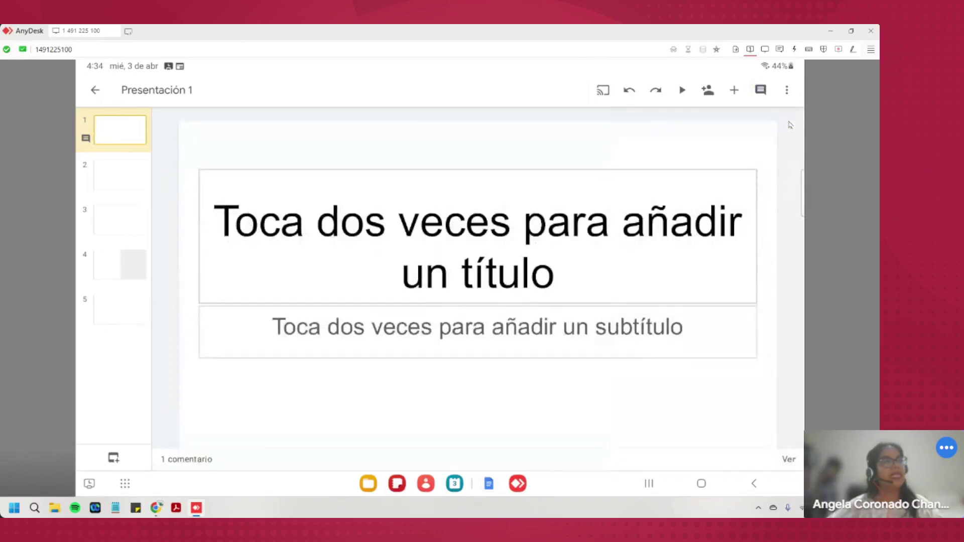
# Select the title placeholder on the first slide, undoing its accidental displacement and leaving the insert options unused.
pyautogui.click(737, 93)
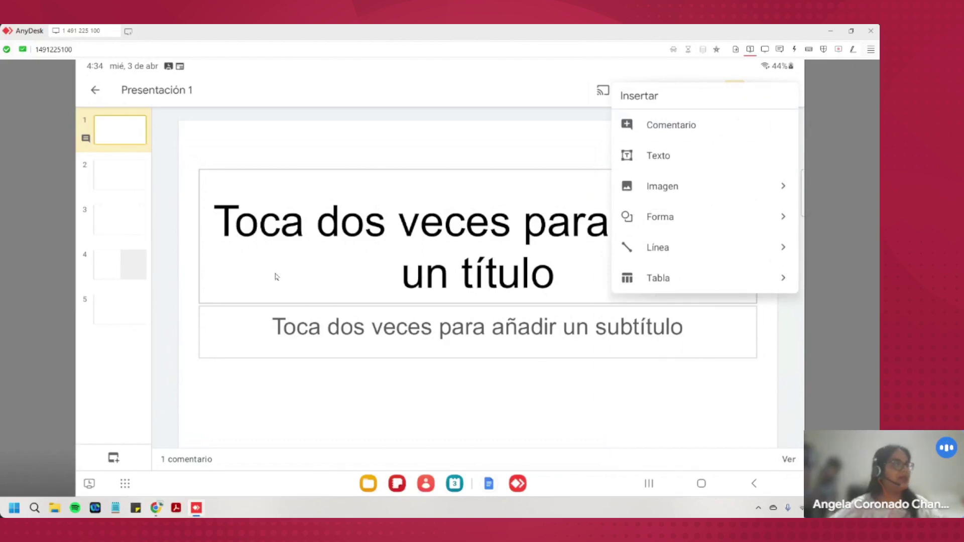
pyautogui.click(203, 173)
pyautogui.doubleClick(289, 245)
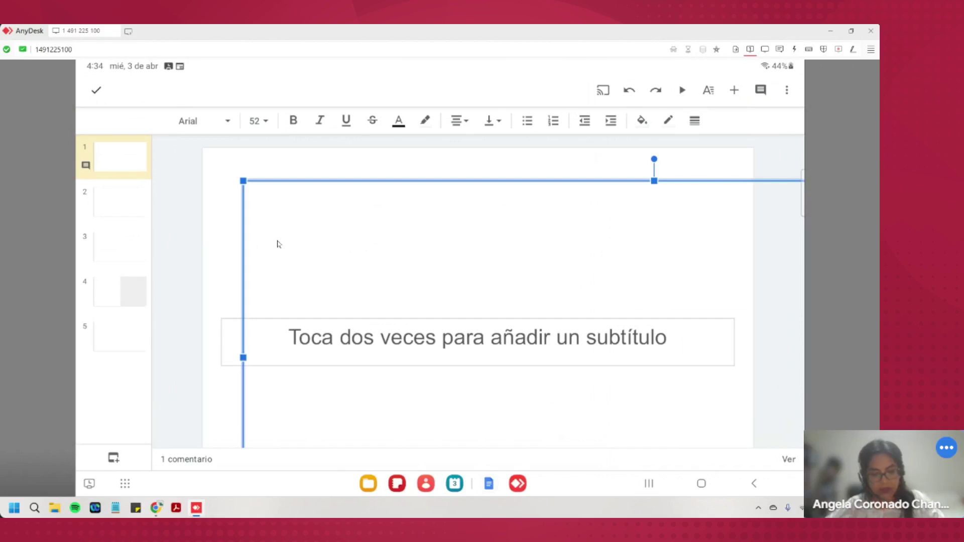
pyautogui.hotkey('ctrl', 'z')
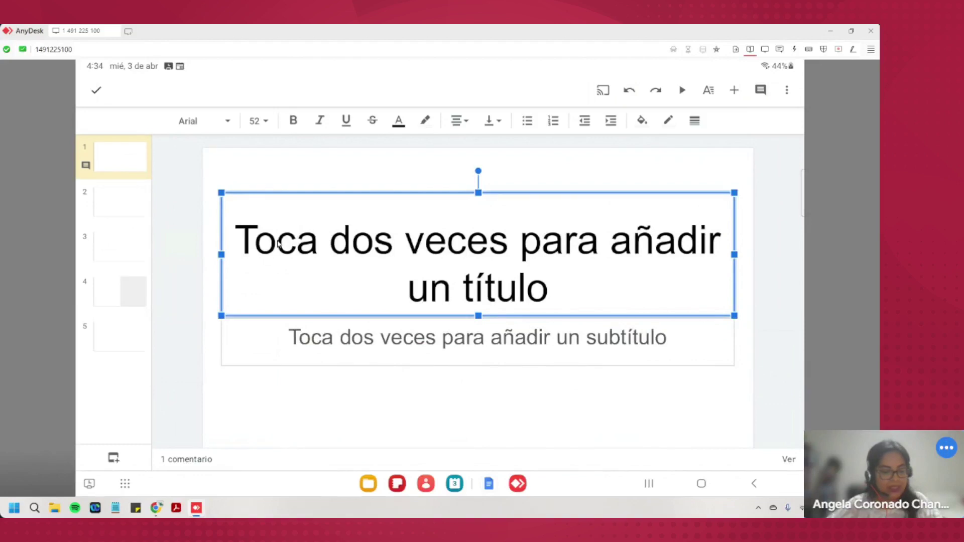
pyautogui.click(279, 244)
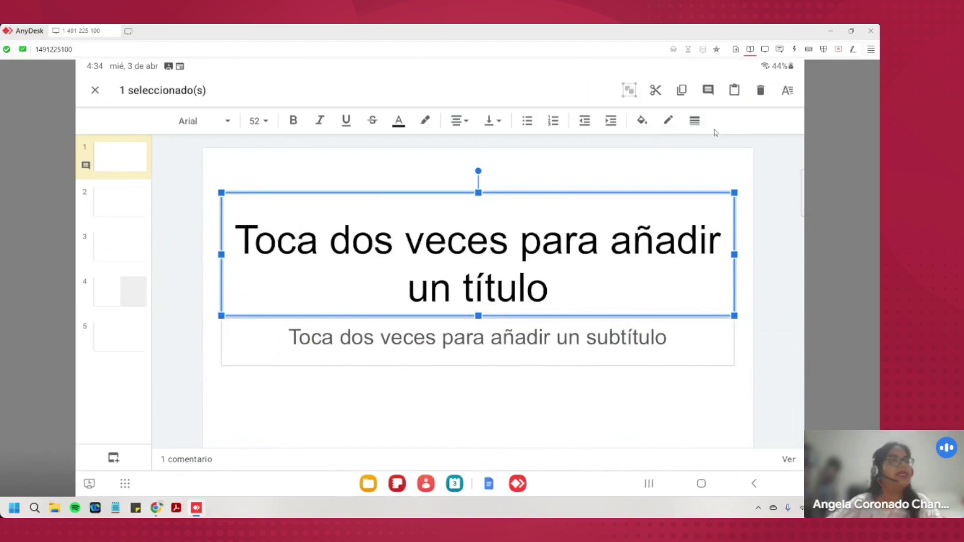
# Delete the title and subtitle placeholders from the first slide.
pyautogui.click(760, 90)
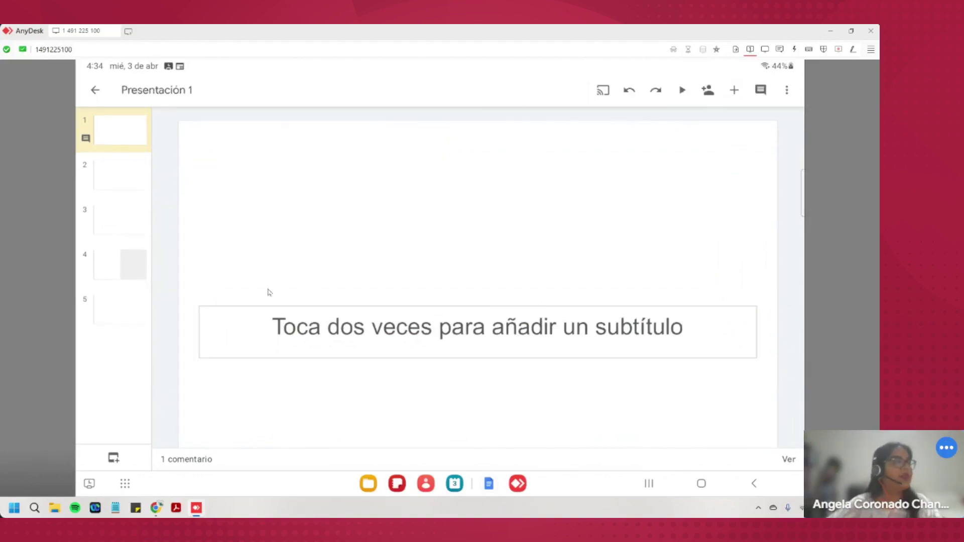
pyautogui.click(272, 310)
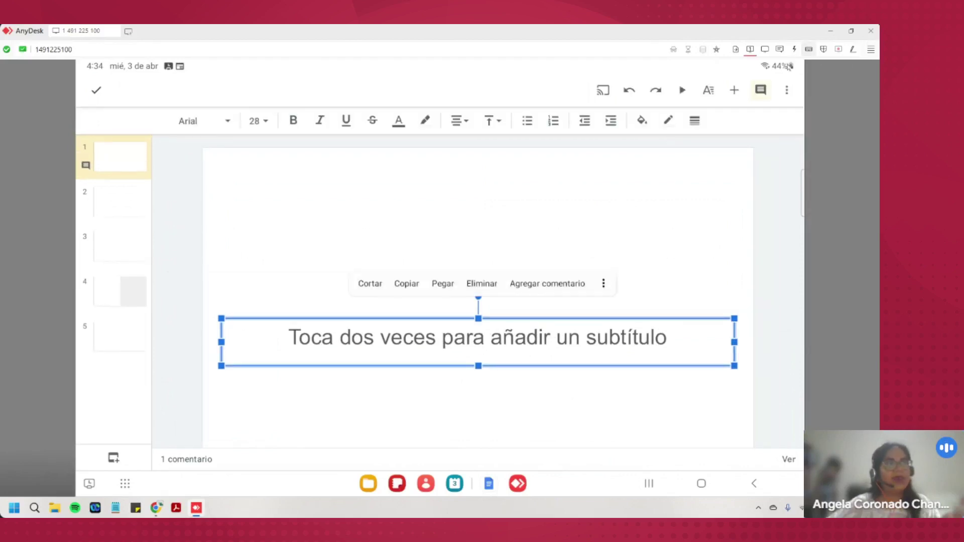
pyautogui.click(787, 91)
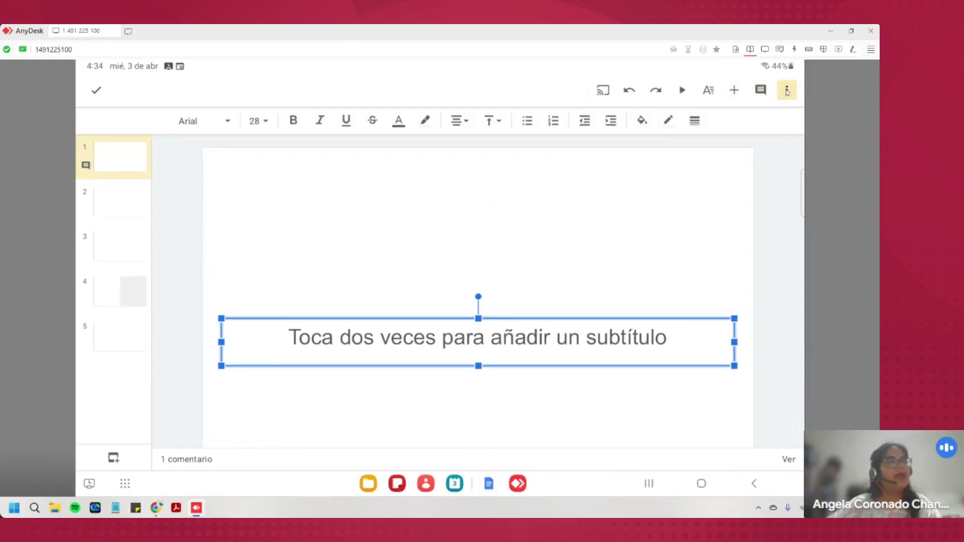
pyautogui.click(583, 297)
pyautogui.click(240, 298)
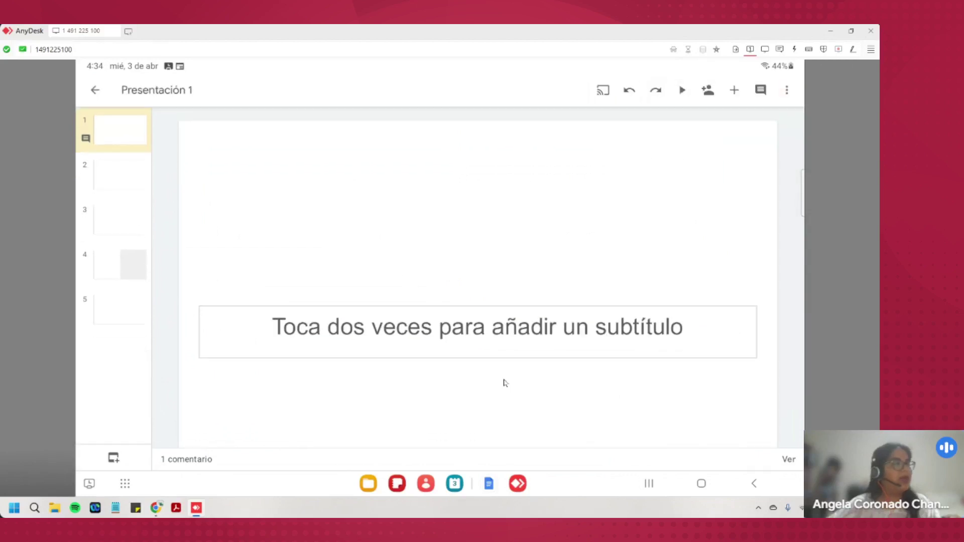
pyautogui.click(703, 359)
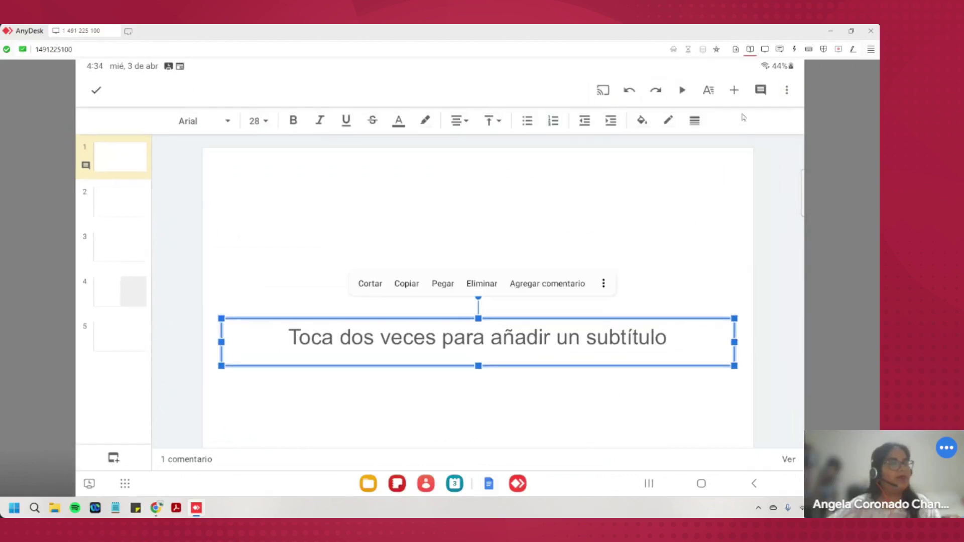
pyautogui.click(441, 343)
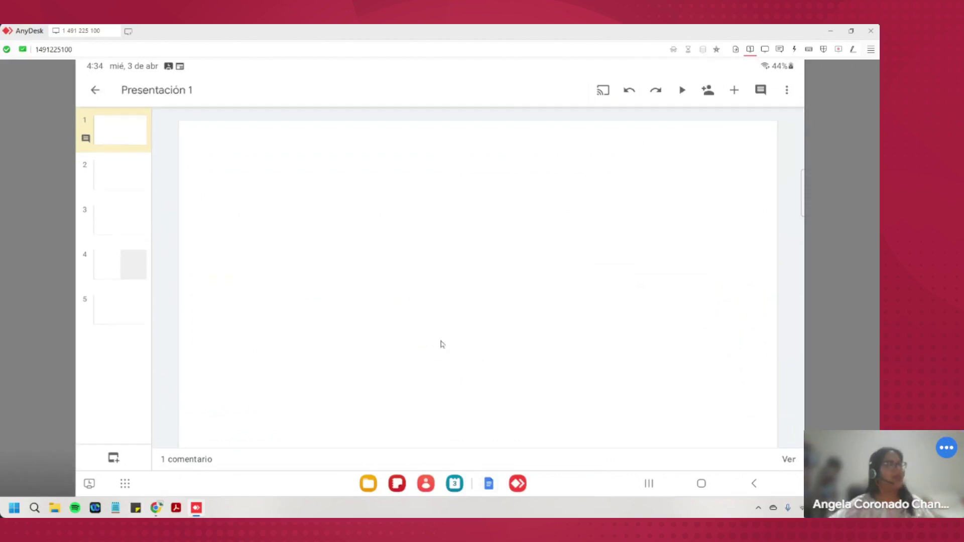
pyautogui.click(508, 271)
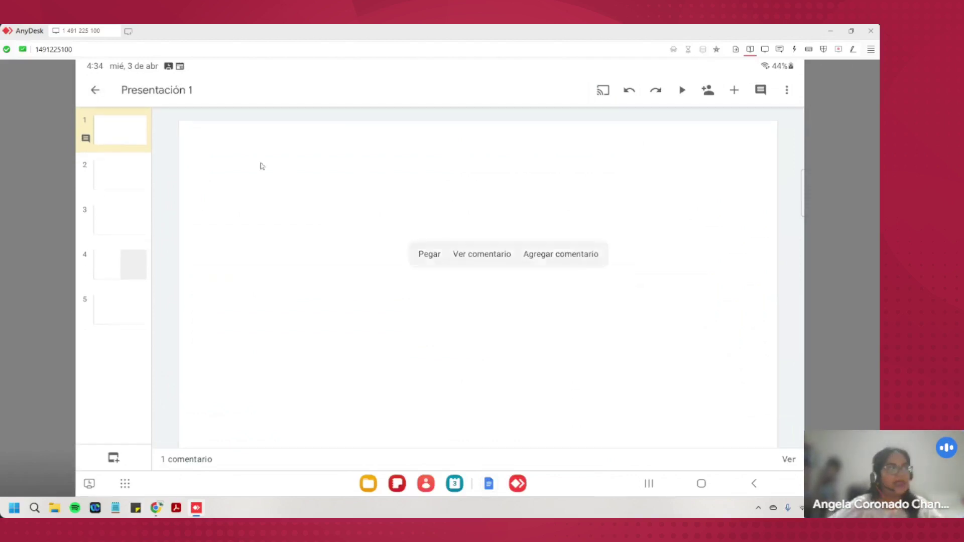
pyautogui.click(382, 266)
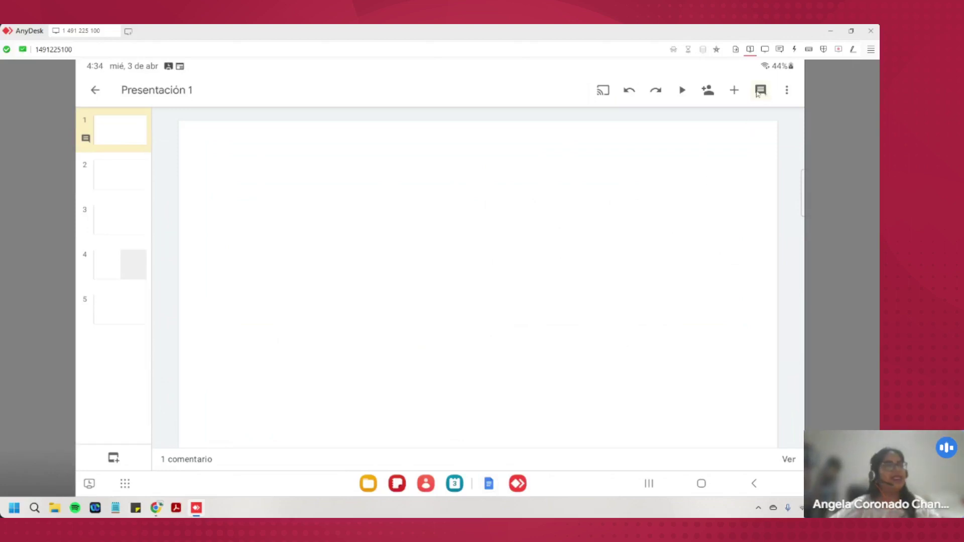
# Insert a text box on the first slide and write "BIENVENIDOS A LA ACTIVIDAD 4" in capitals.
pyautogui.click(734, 94)
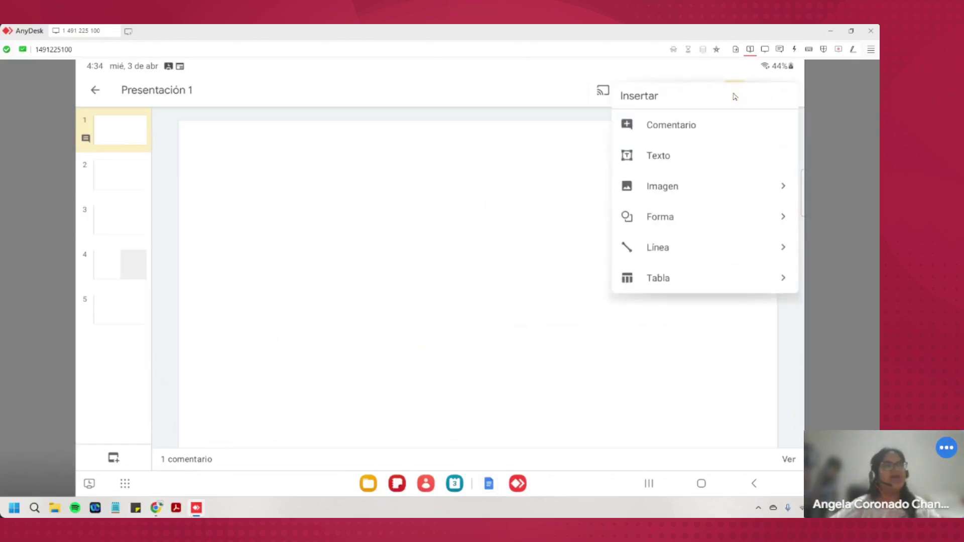
pyautogui.click(661, 155)
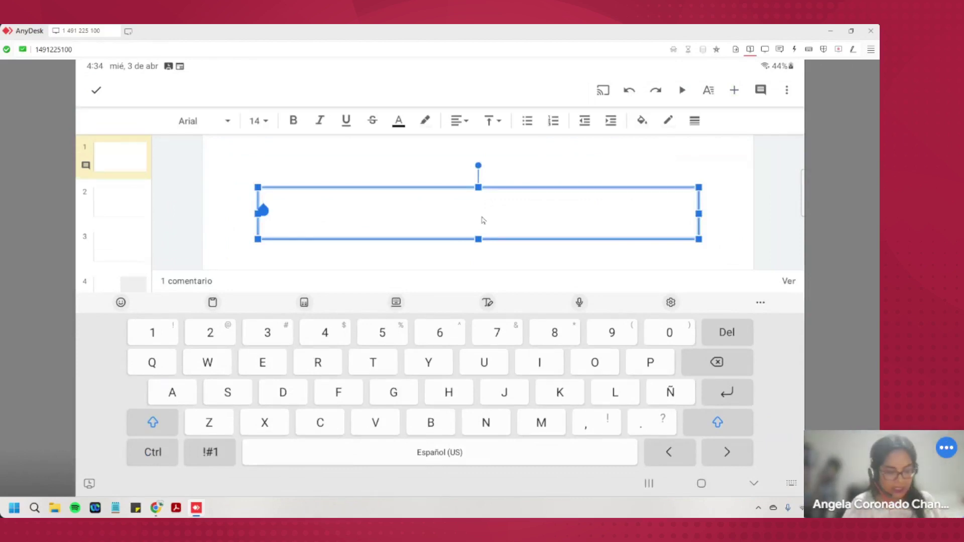
pyautogui.press('capslock')
pyautogui.write('BI')
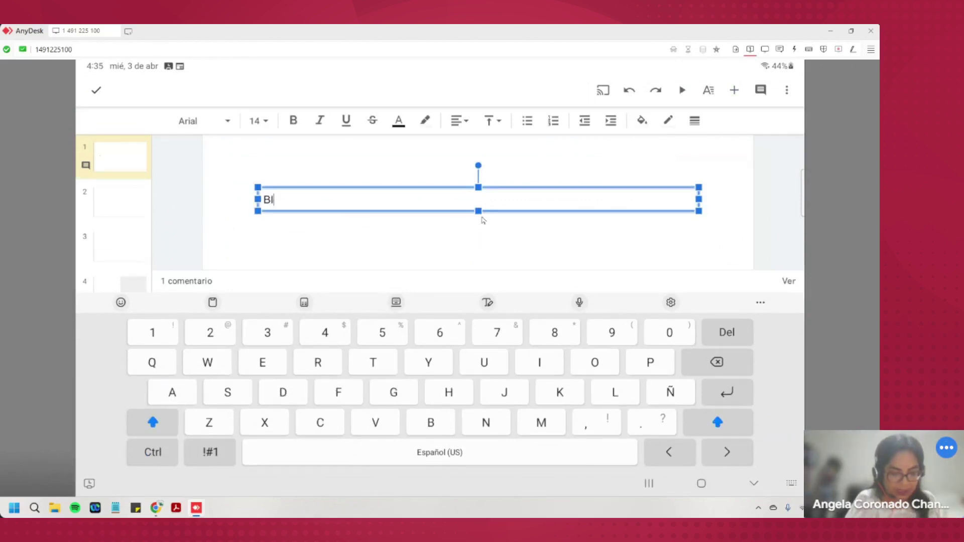
pyautogui.write('ENVENIDOS')
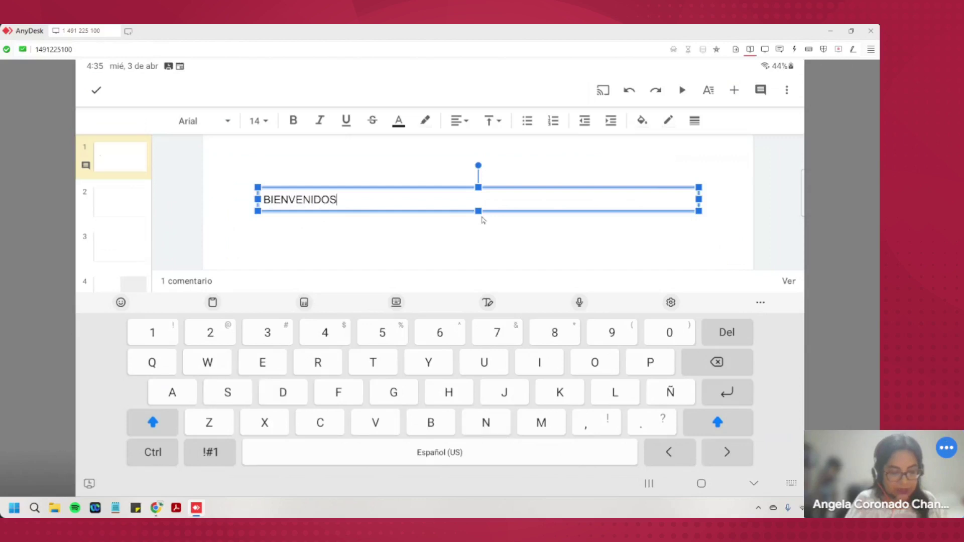
pyautogui.write(' A LA')
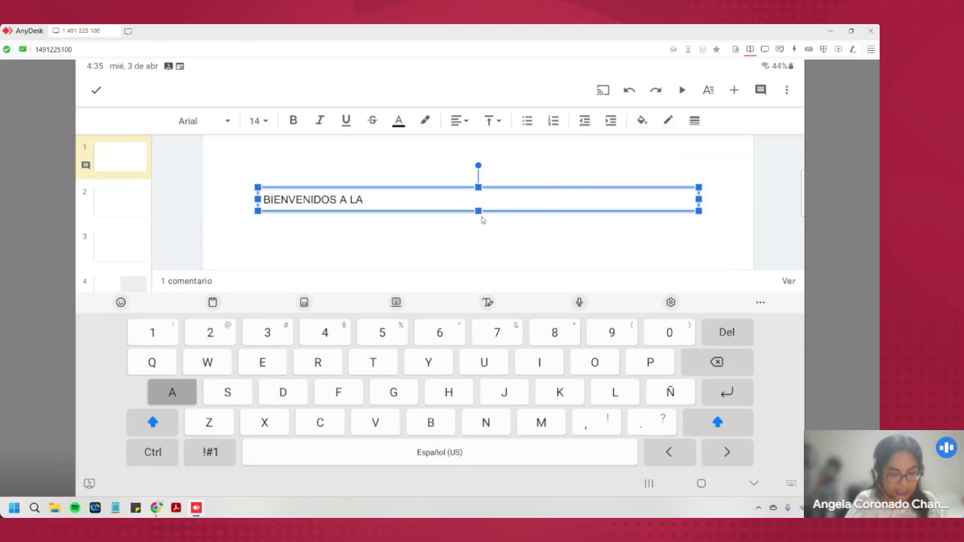
pyautogui.write(' ACTIVIDAD 4')
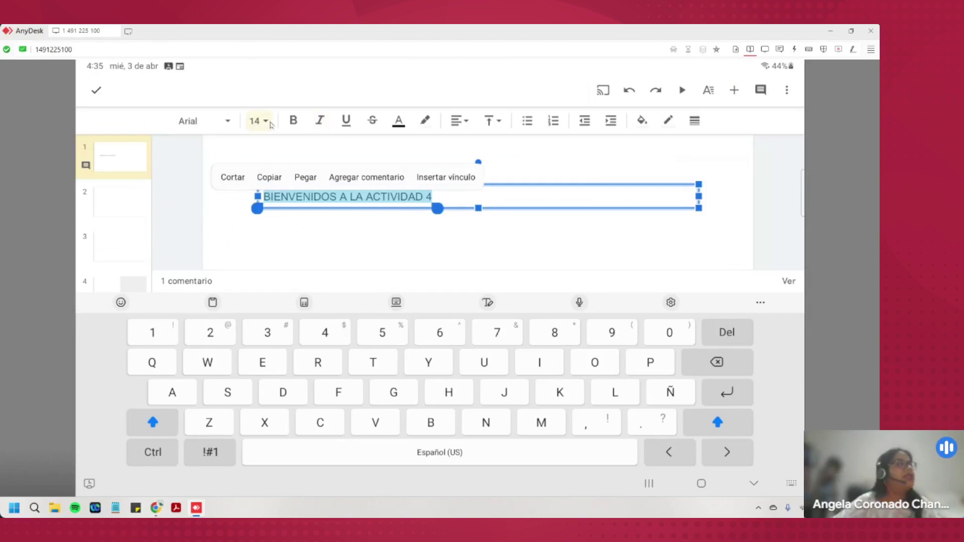
# Try the Pacifico font on the selected welcome text.
pyautogui.click(208, 122)
pyautogui.scroll(-3, 294, 270)
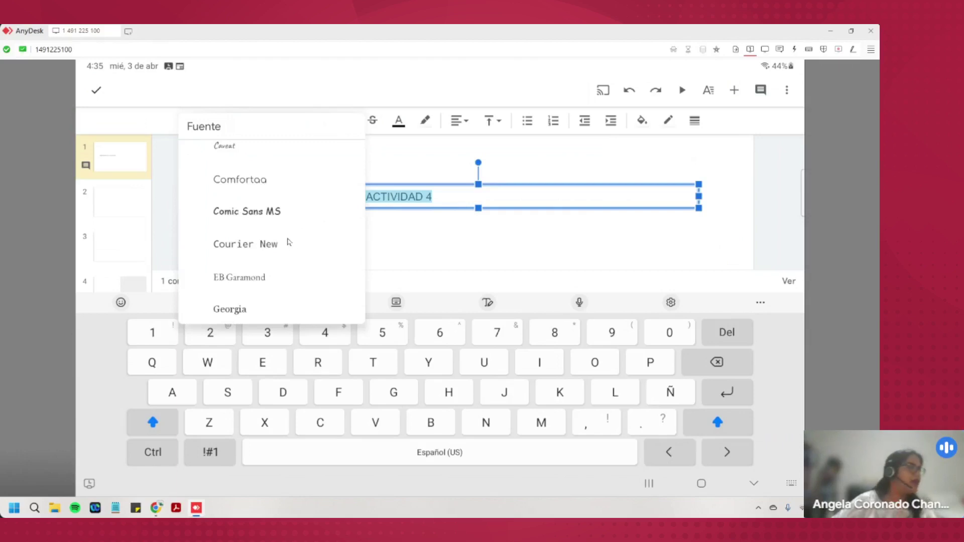
pyautogui.scroll(-3, 287, 246)
pyautogui.scroll(-2, 281, 256)
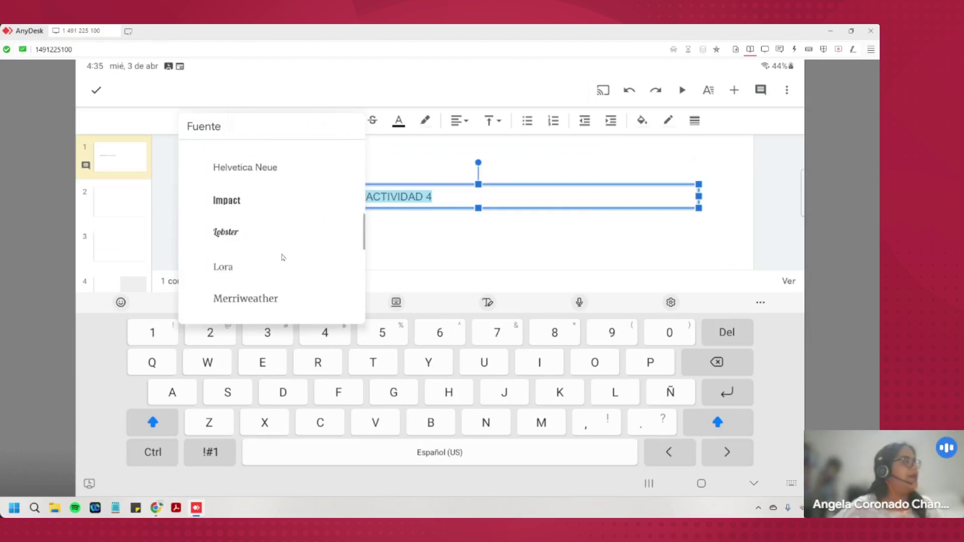
pyautogui.scroll(-2, 276, 260)
pyautogui.scroll(-3, 278, 227)
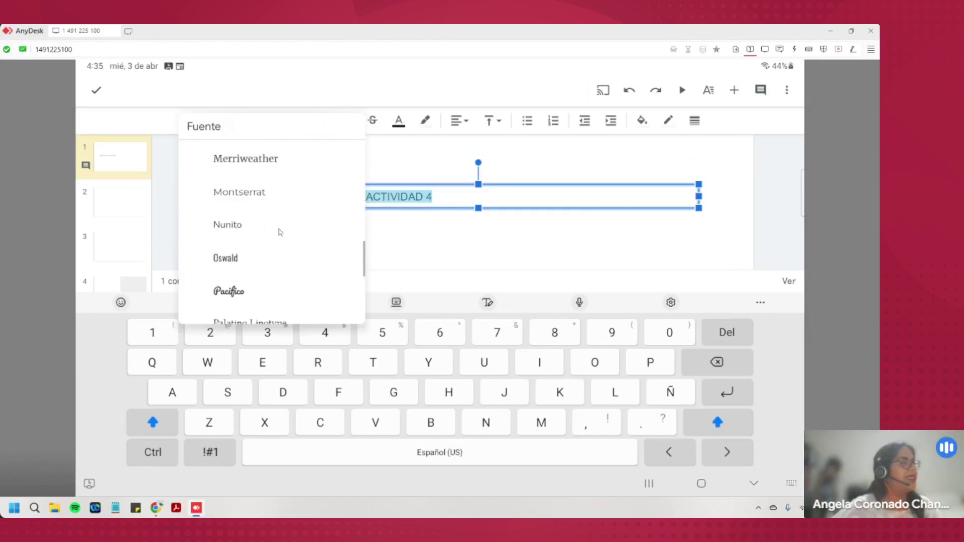
pyautogui.click(227, 257)
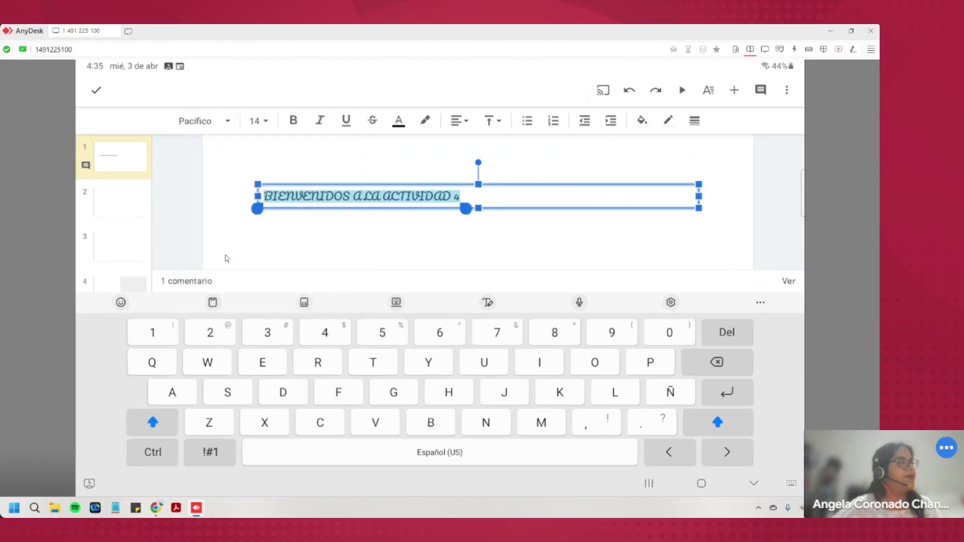
# Set the selected welcome text to the Verdana font at size 30.
pyautogui.click(227, 122)
pyautogui.scroll(-3, 251, 283)
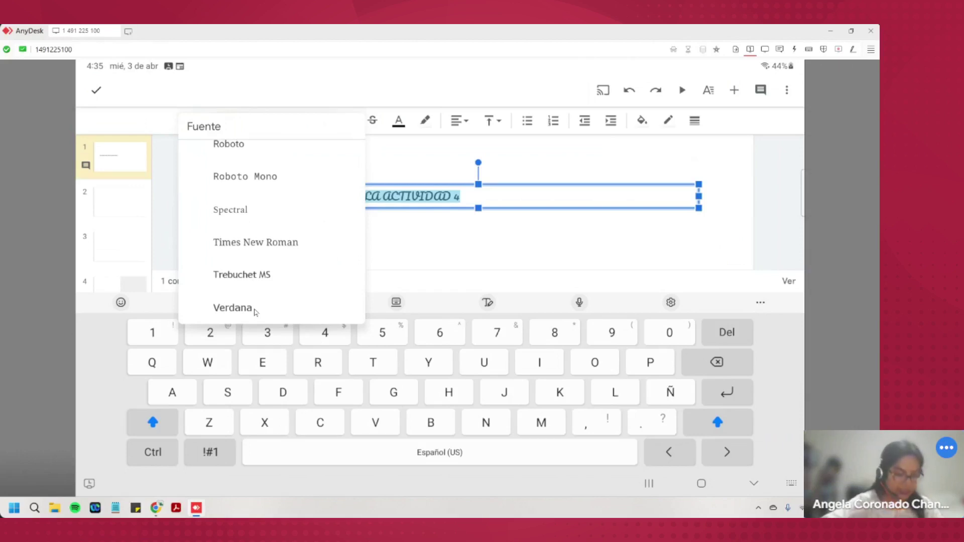
pyautogui.click(255, 311)
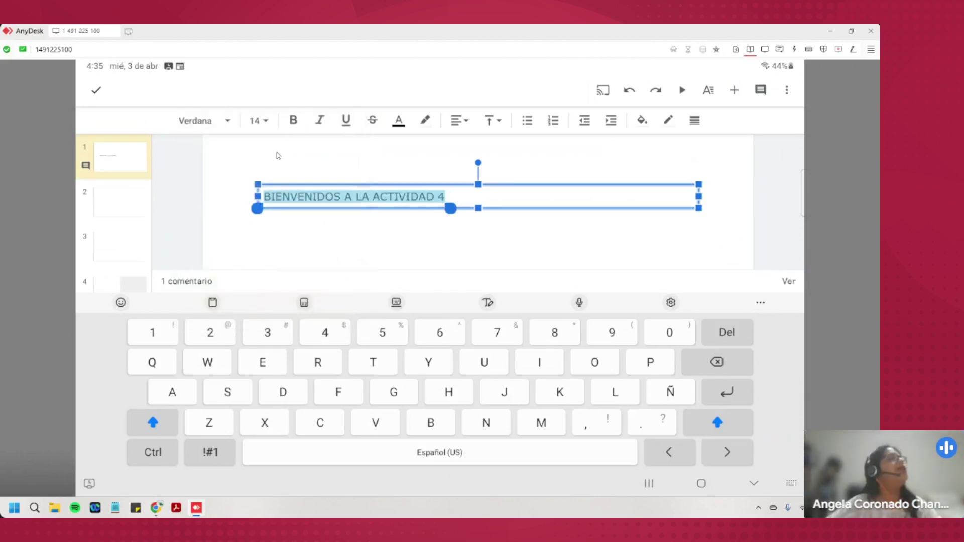
pyautogui.click(259, 121)
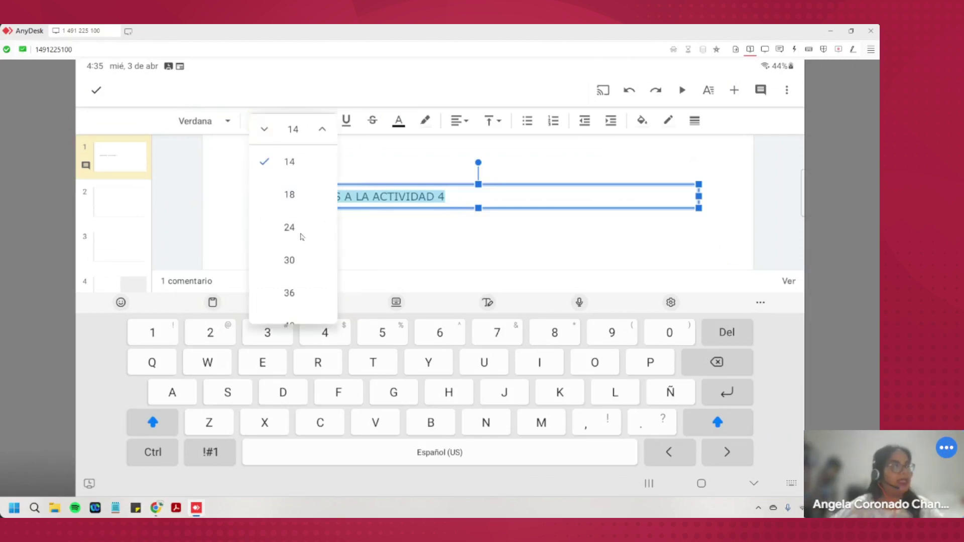
pyautogui.click(290, 261)
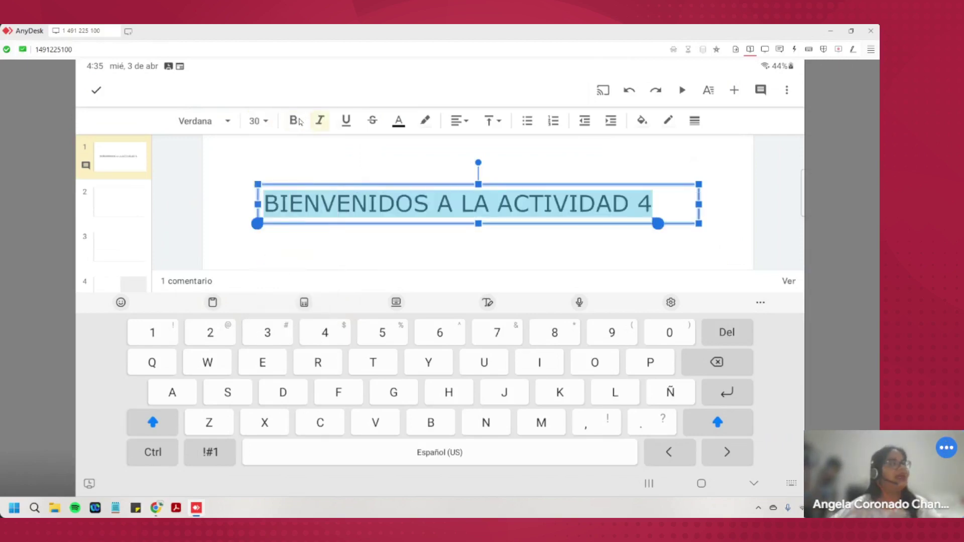
# Make the welcome text bold and italic, centre it horizontally, and finish editing the text box.
pyautogui.click(294, 121)
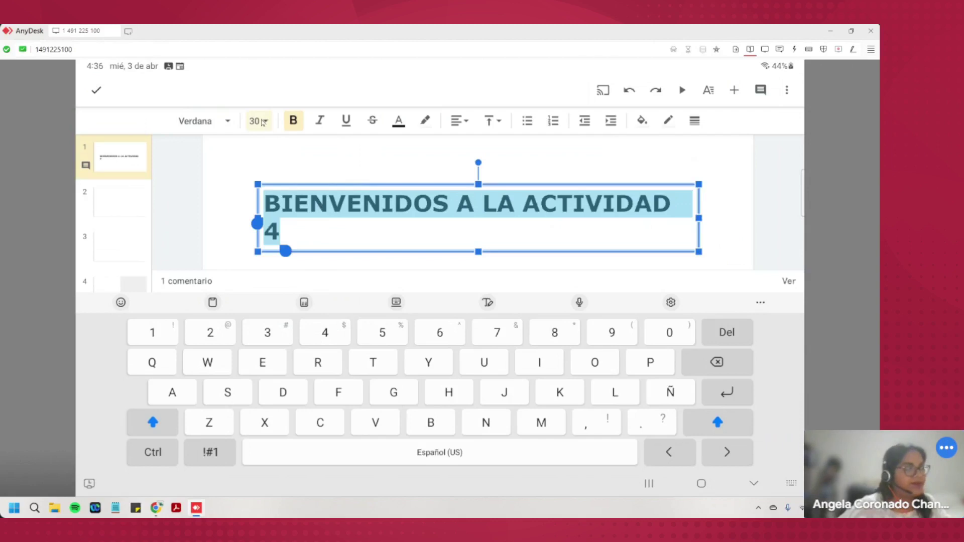
pyautogui.click(320, 121)
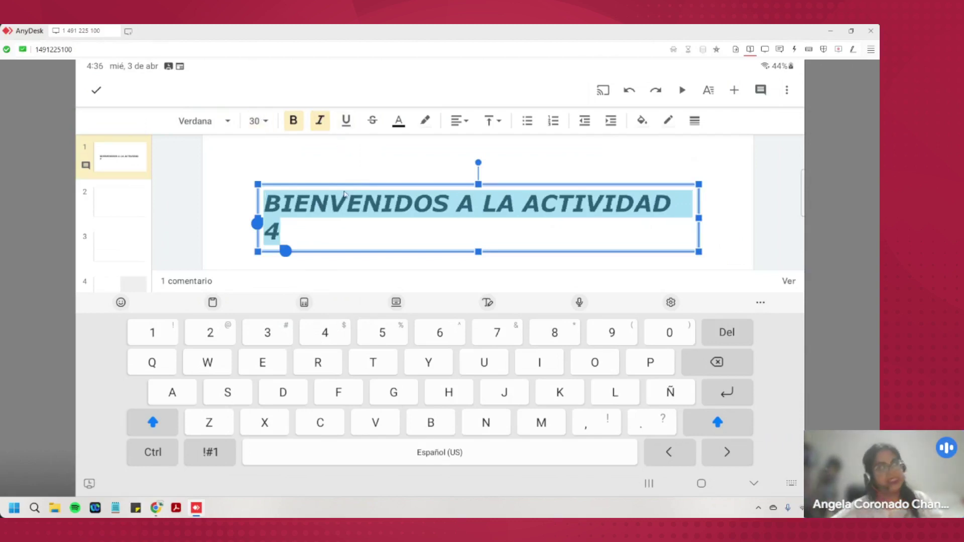
pyautogui.click(458, 120)
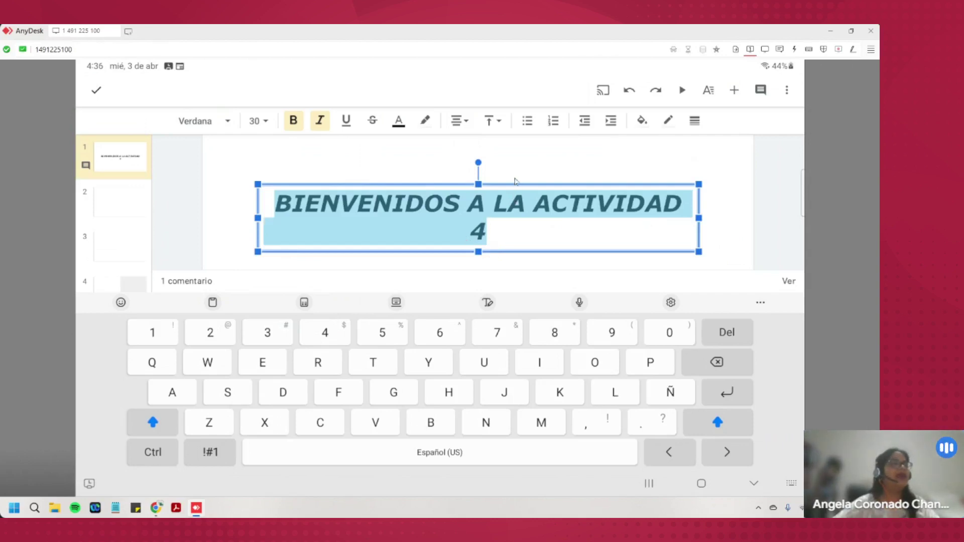
pyautogui.click(694, 218)
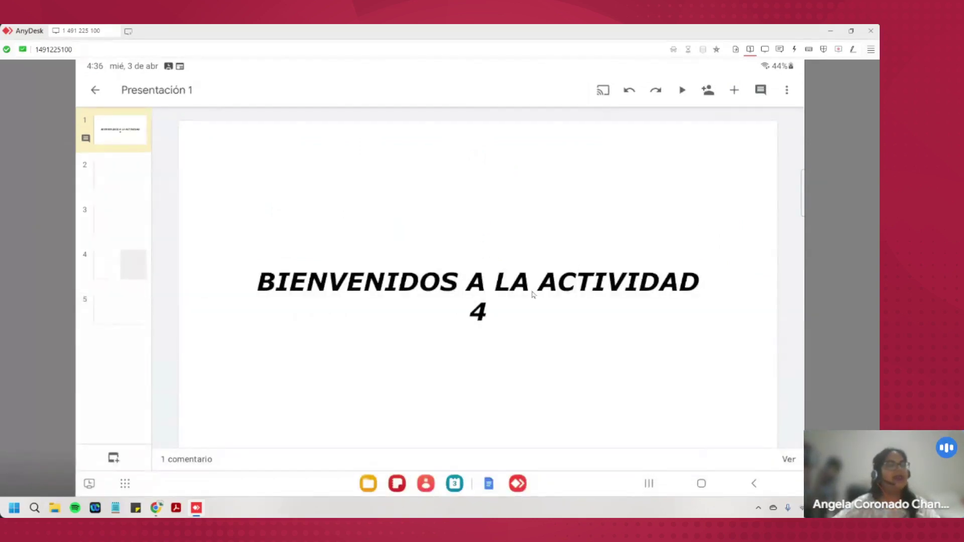
# Move the welcome text box to the top of the first slide and colour its text bright green.
pyautogui.click(533, 294)
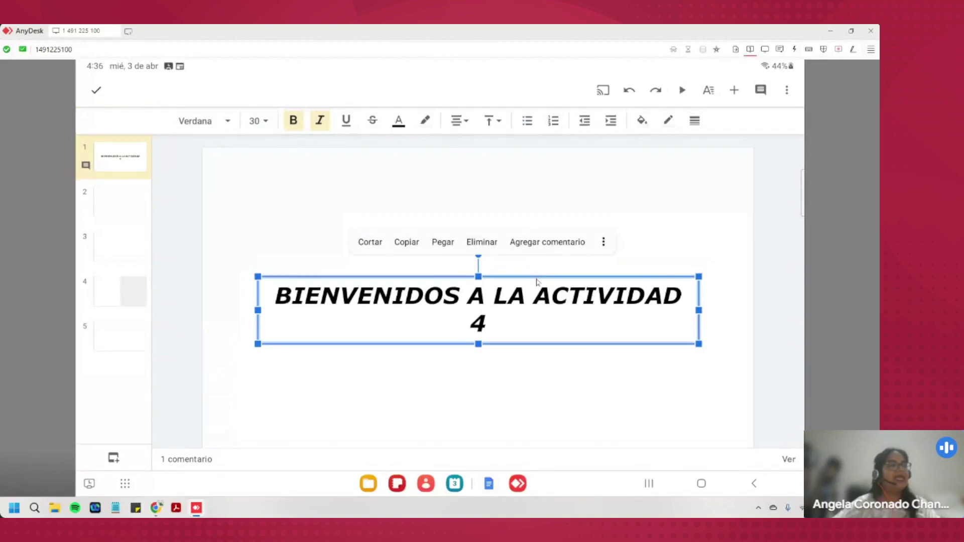
pyautogui.moveTo(539, 256); pyautogui.dragTo(542, 164)
pyautogui.click(425, 121)
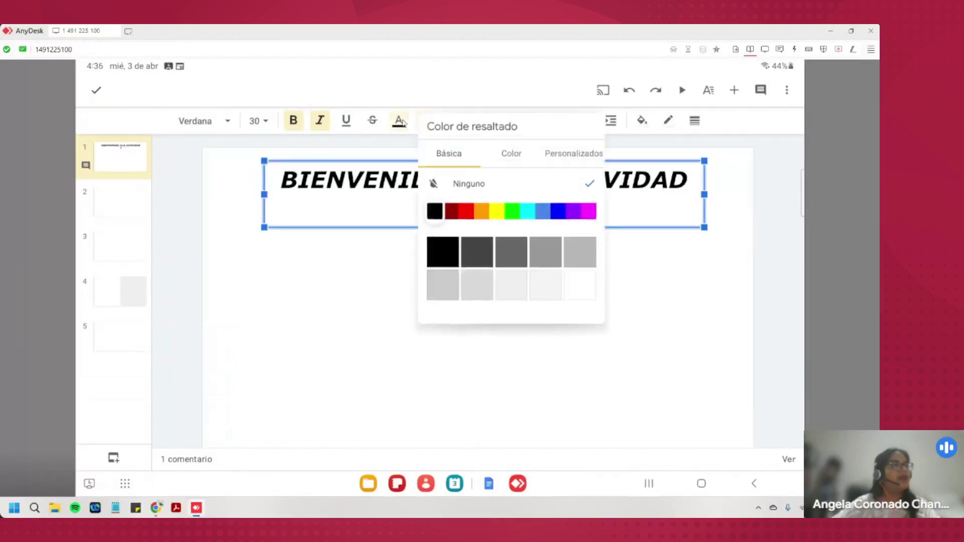
pyautogui.click(403, 123)
pyautogui.click(403, 123)
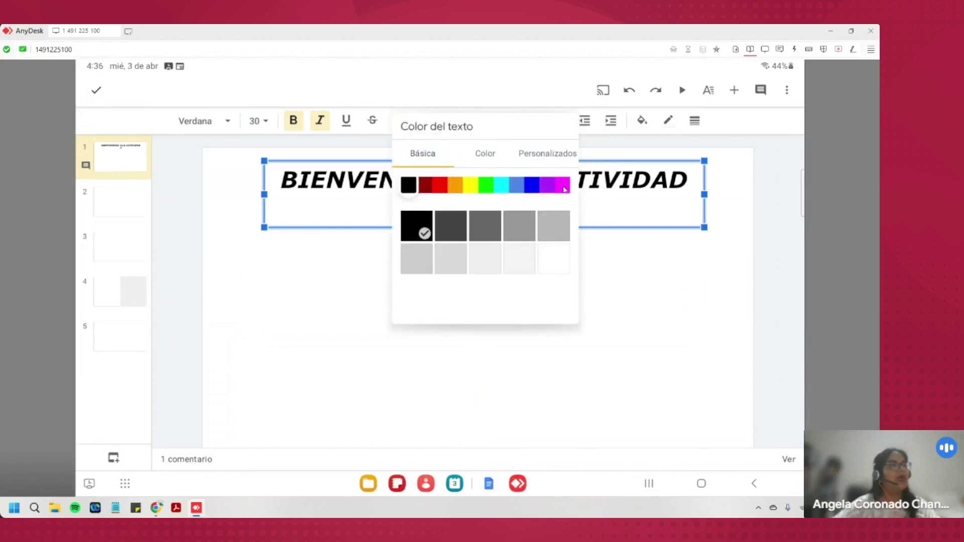
pyautogui.click(443, 189)
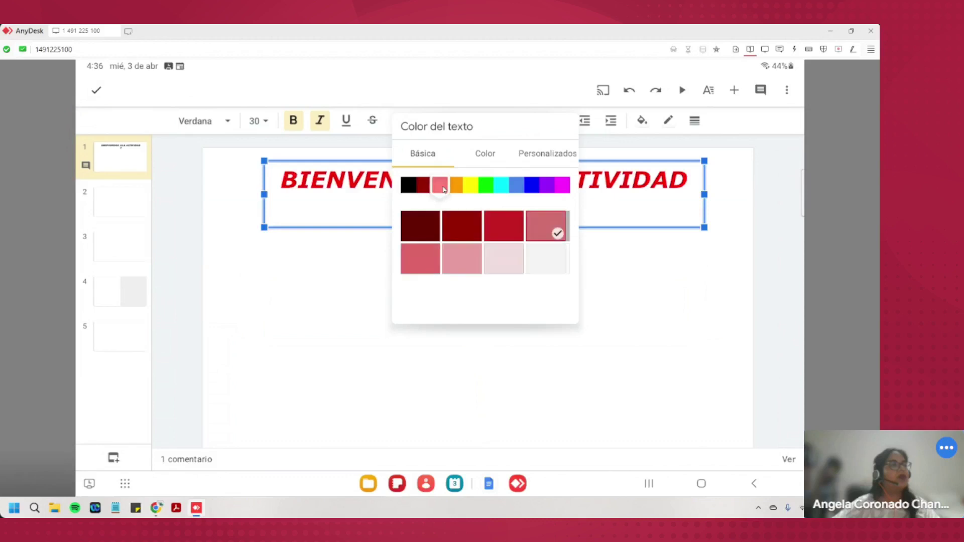
pyautogui.click(486, 187)
pyautogui.click(318, 231)
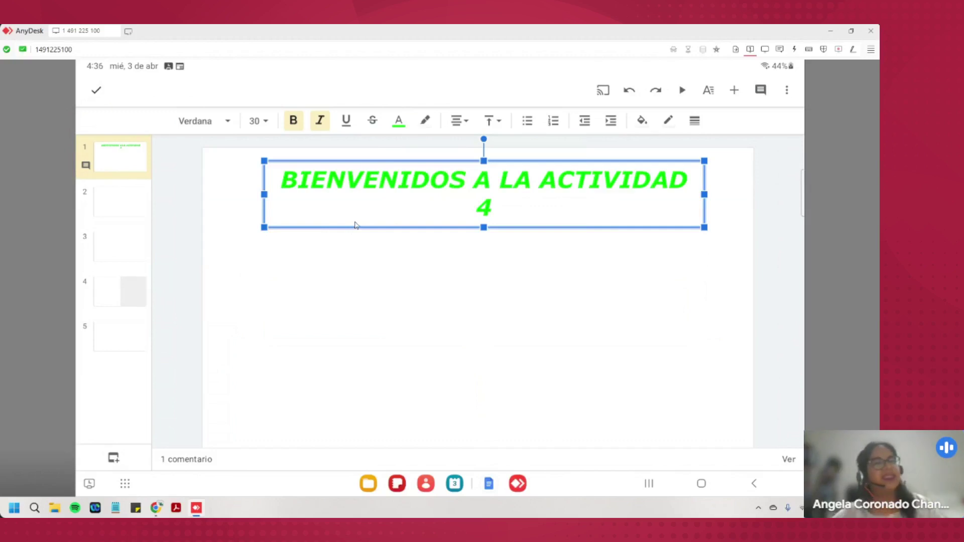
# Try several other green shades on the welcome text, ending on bright green.
pyautogui.click(395, 121)
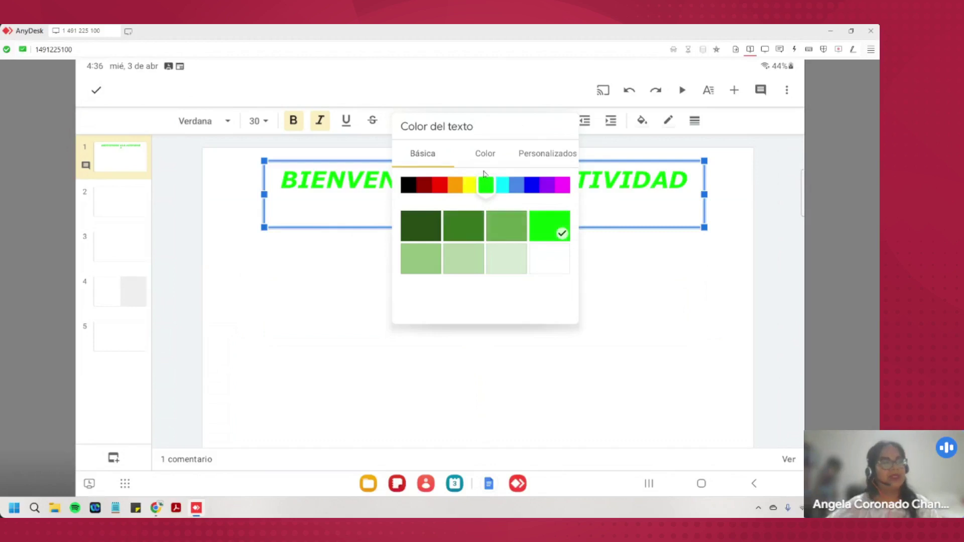
pyautogui.click(456, 227)
pyautogui.click(436, 229)
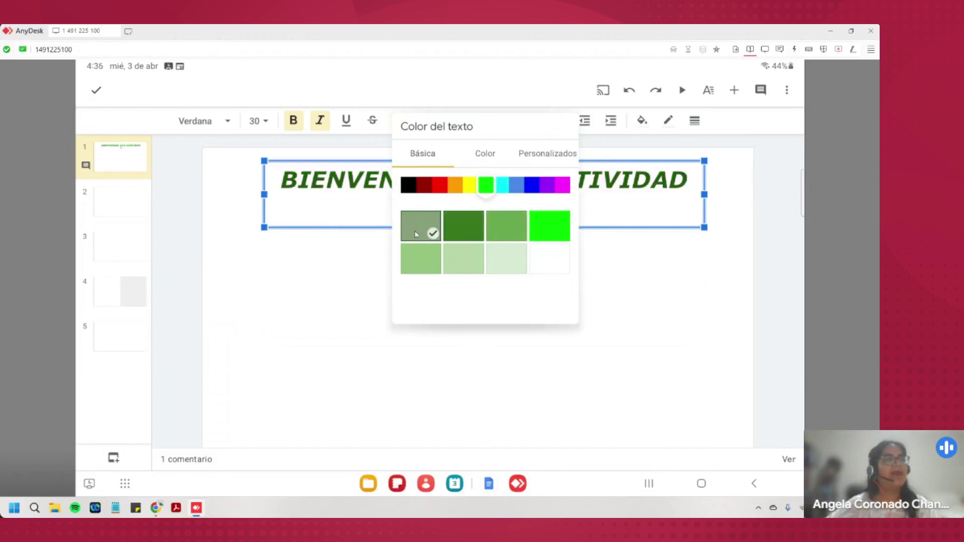
pyautogui.click(428, 255)
pyautogui.click(463, 258)
pyautogui.click(517, 232)
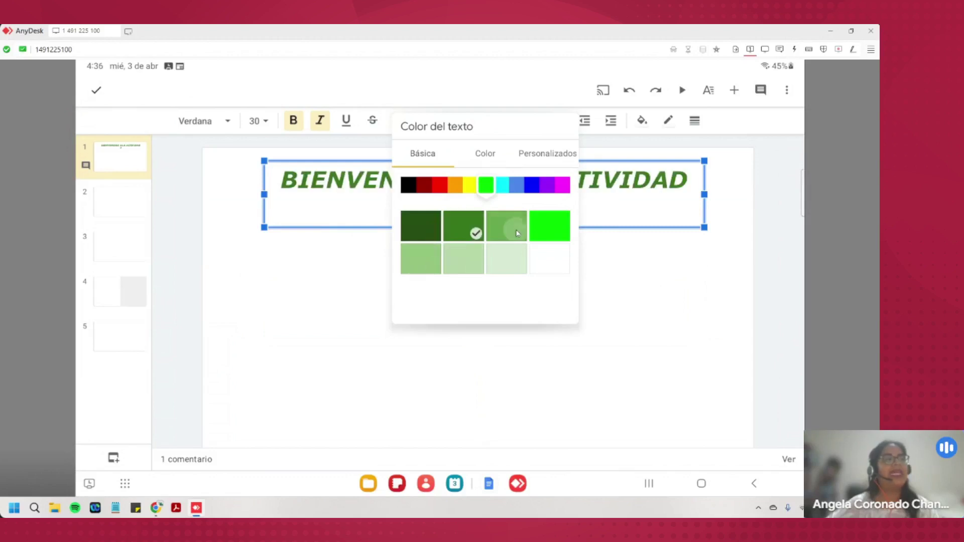
pyautogui.click(554, 234)
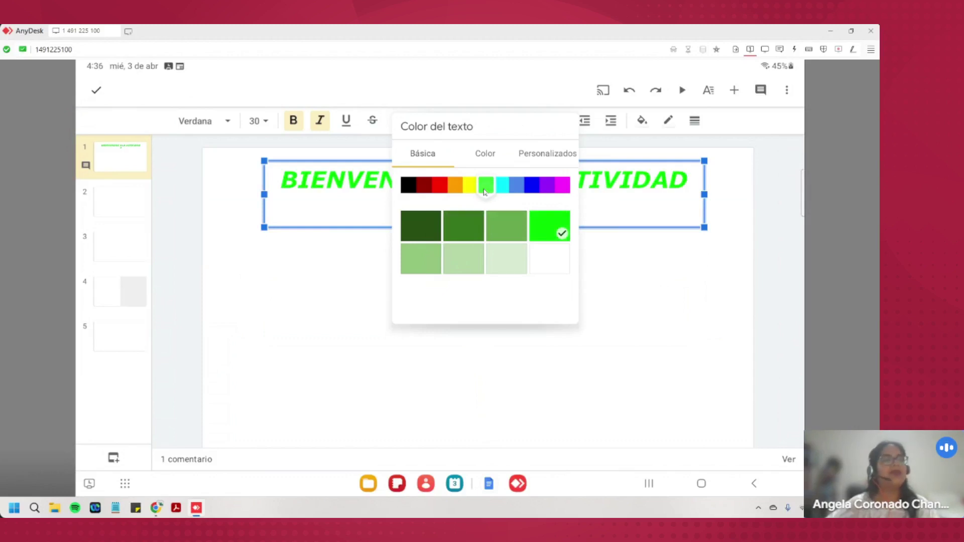
# Try a medium dark green, bright yellow and dark yellow as the welcome text's colour.
pyautogui.click(466, 223)
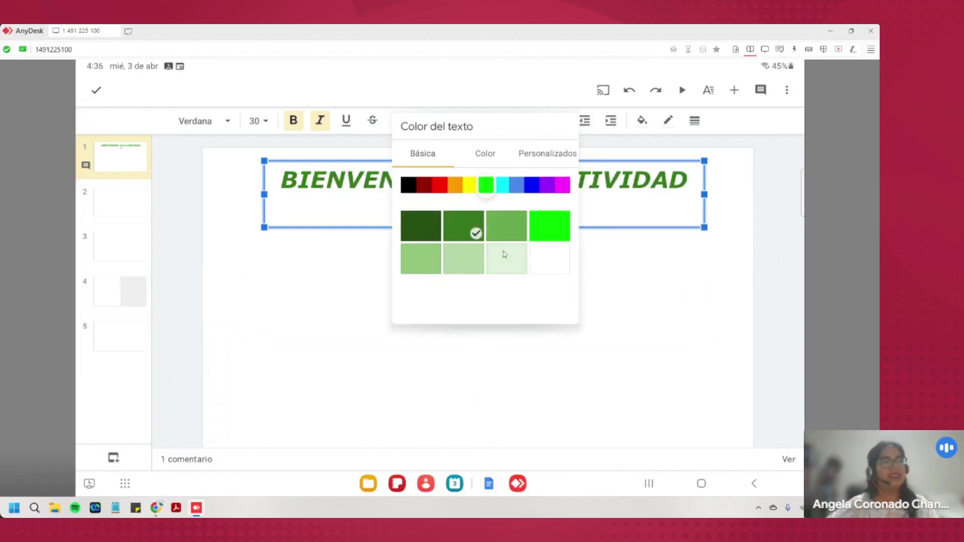
pyautogui.click(469, 187)
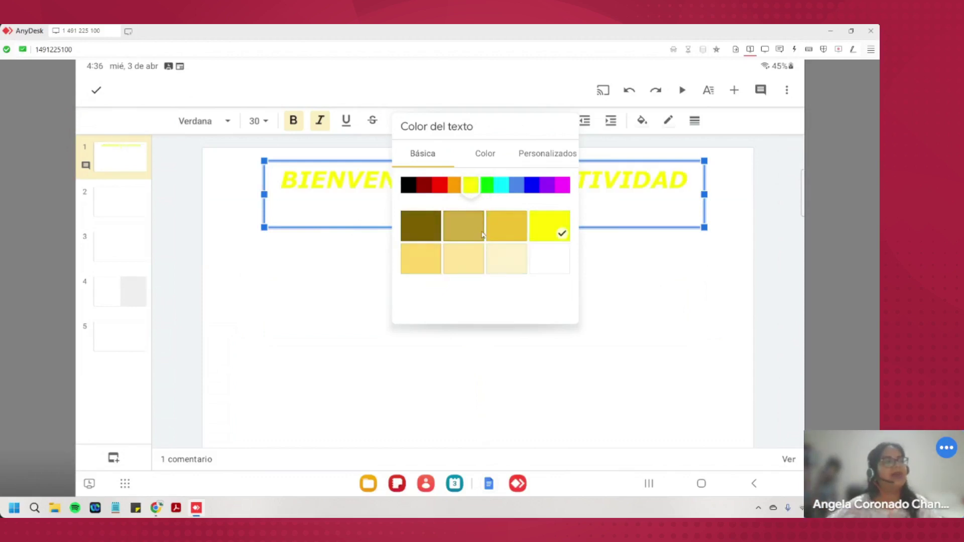
pyautogui.click(475, 230)
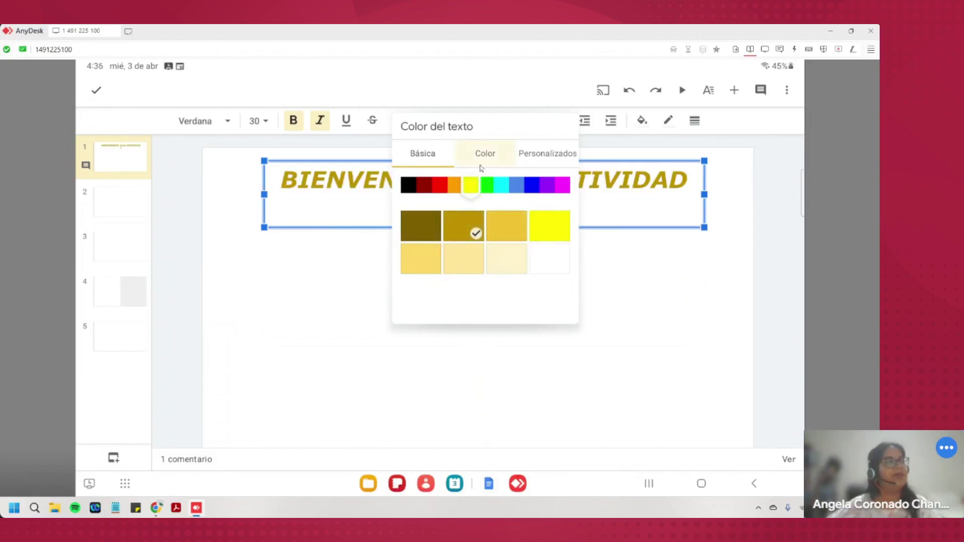
# Colour the welcome text dark red, using the third shade of the basic red palette.
pyautogui.click(440, 186)
pyautogui.click(464, 225)
pyautogui.click(508, 227)
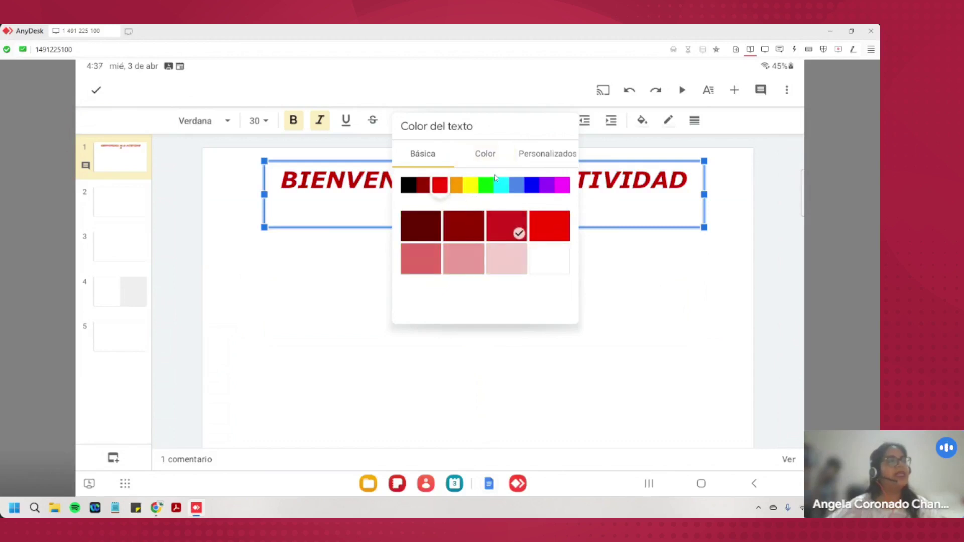
# Compare the basic, theme and custom text colour palettes, then close the colour options and deselect the welcome text box.
pyautogui.click(485, 157)
pyautogui.click(424, 156)
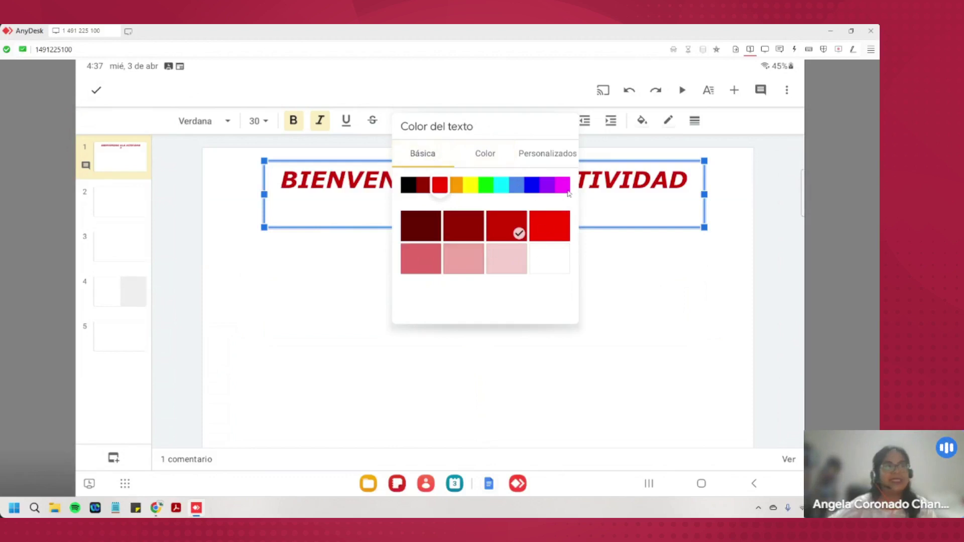
pyautogui.click(485, 152)
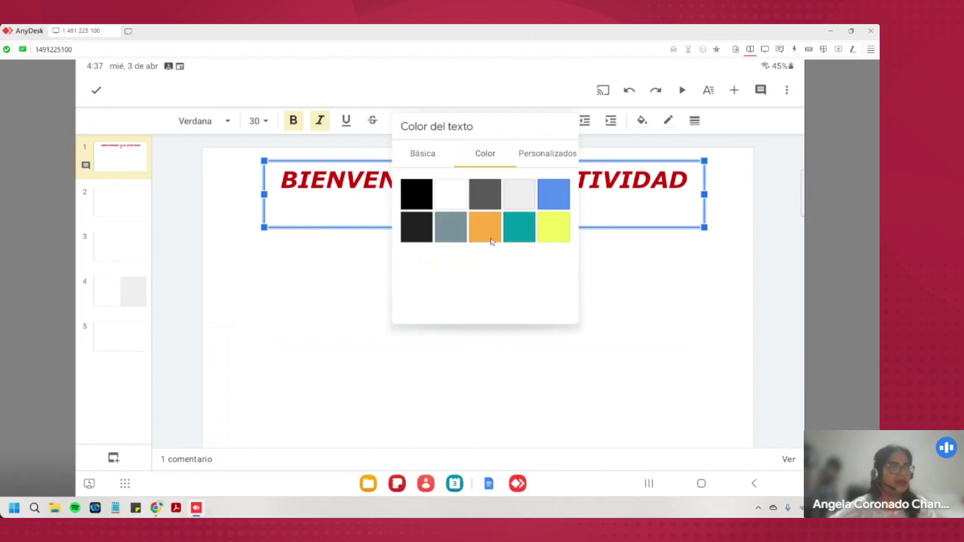
pyautogui.click(424, 159)
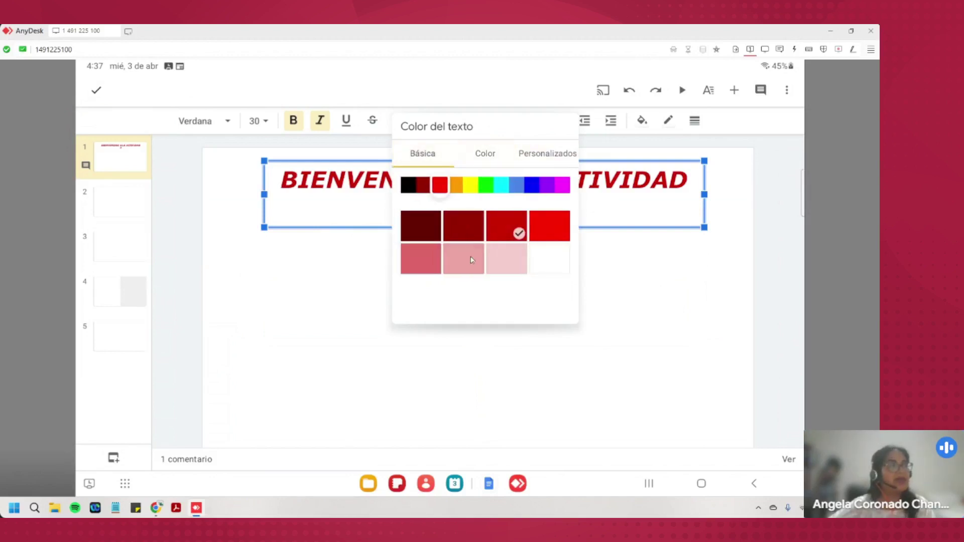
pyautogui.click(484, 159)
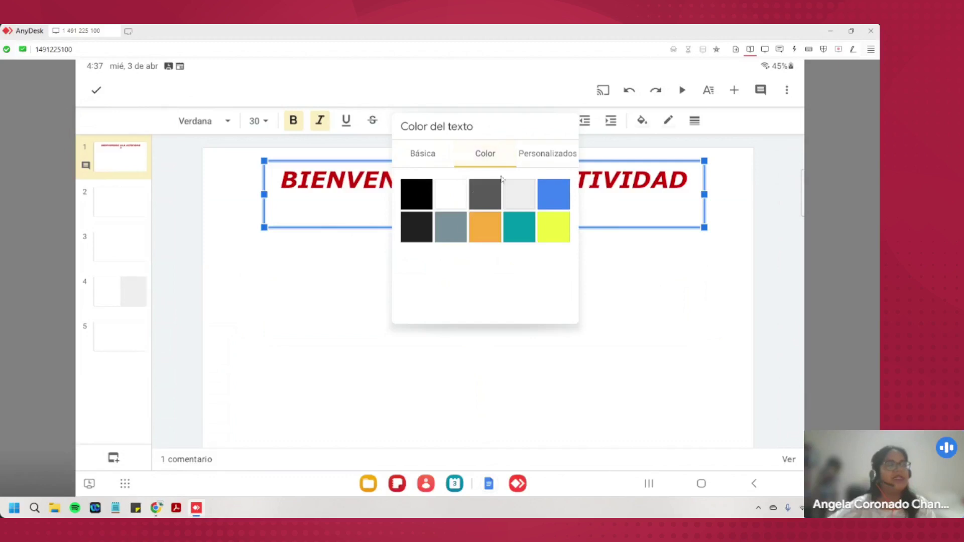
pyautogui.click(564, 156)
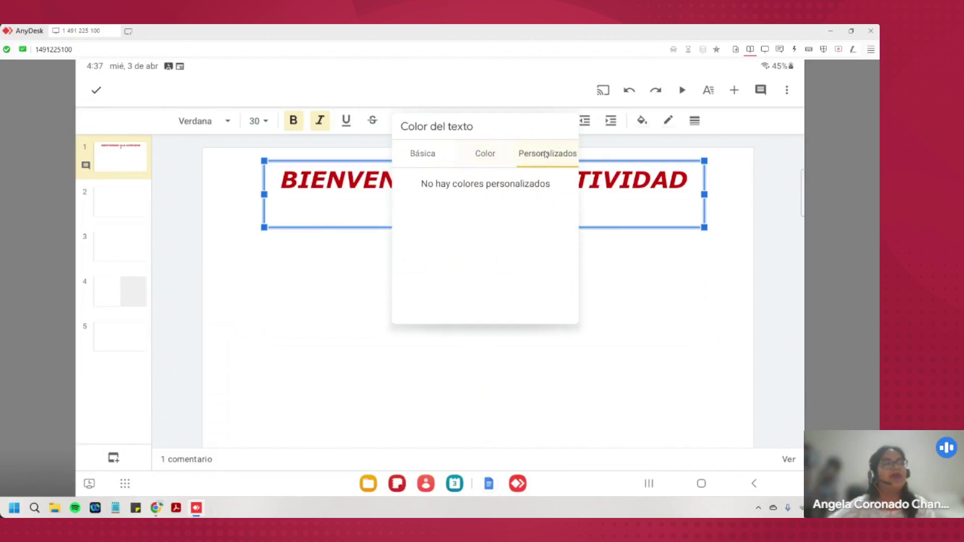
pyautogui.click(642, 285)
pyautogui.click(635, 284)
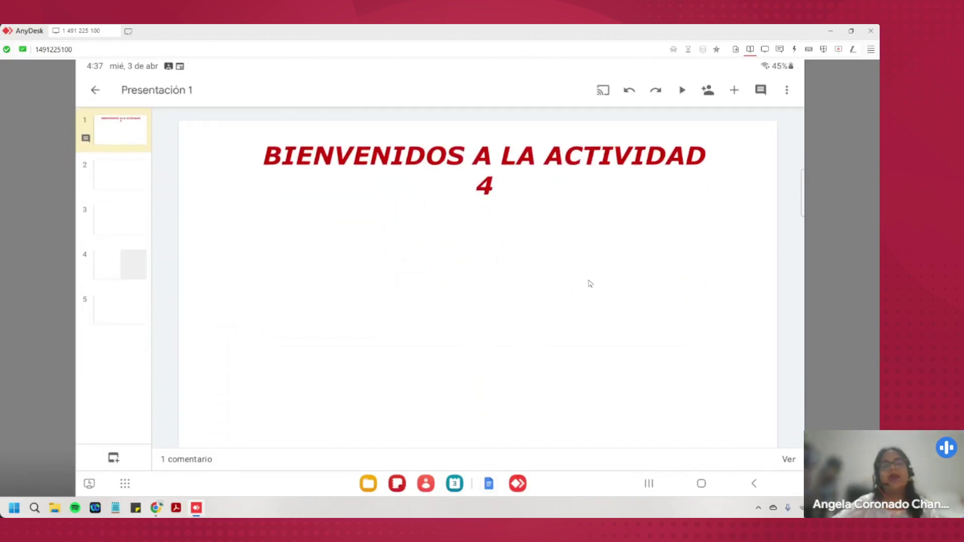
# Select the welcome text box on the first slide again.
pyautogui.click(380, 224)
pyautogui.click(401, 161)
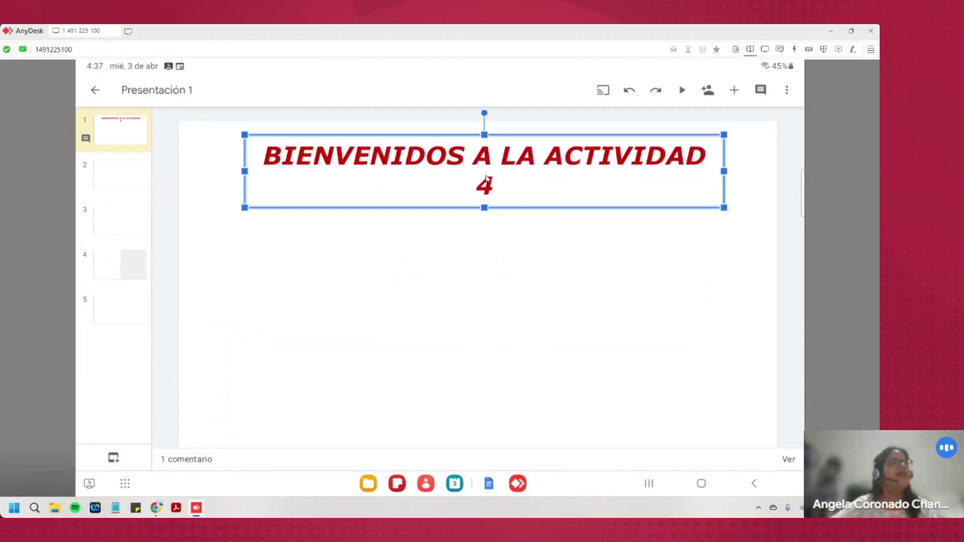